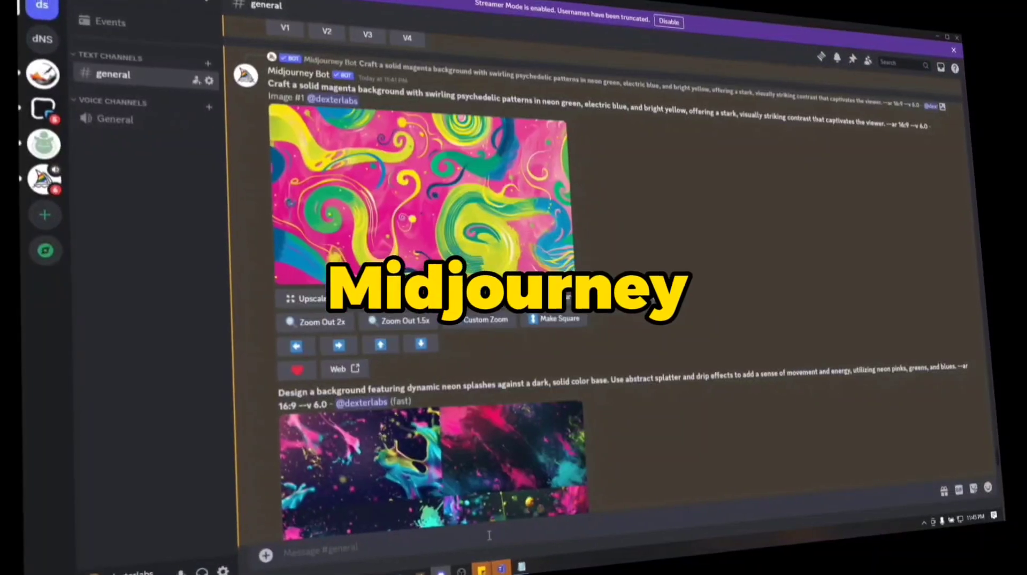
Start an /imagine prompt 'A beautiful Instagram Girl --sref' followed by the pasted reference image link
{"action": "type", "text": "/imagine"}
{"action": "key", "text": "Return"}
{"action": "type", "text": "A beautiful Instagram Girl --sref"}
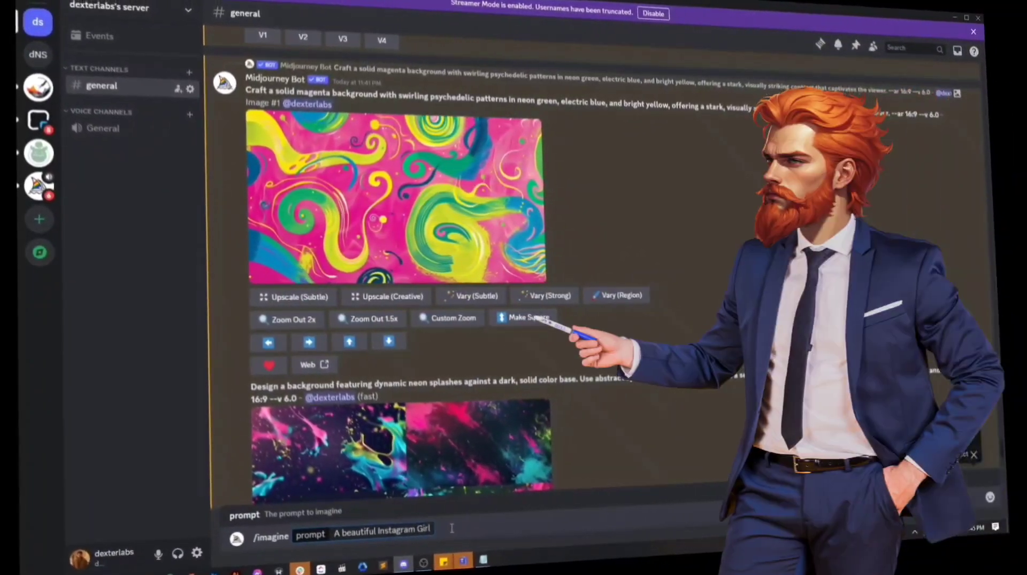
{"action": "key", "text": "ctrl+v"}
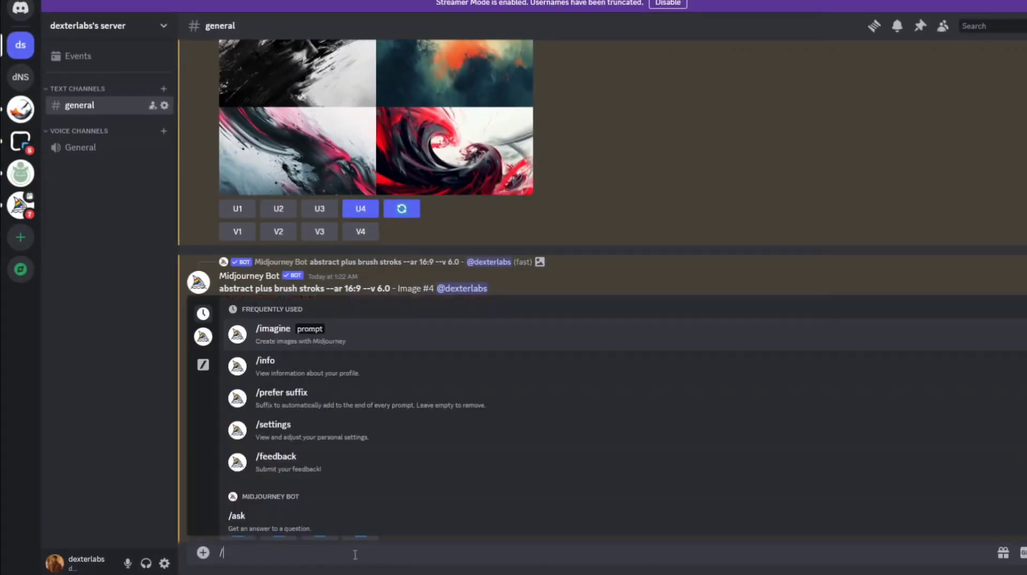
Begin a new /imagine prompt 'A nine tail fo' with the image link pasted after it
{"action": "key", "text": "Return"}
{"action": "type", "text": "A nine tail fox"}
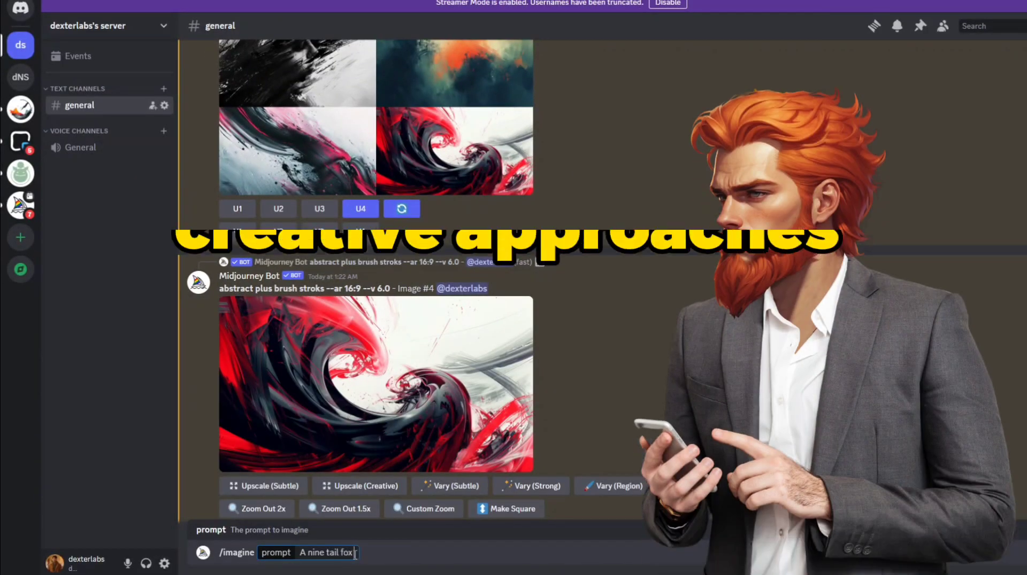
{"action": "key", "text": "ctrl+v"}
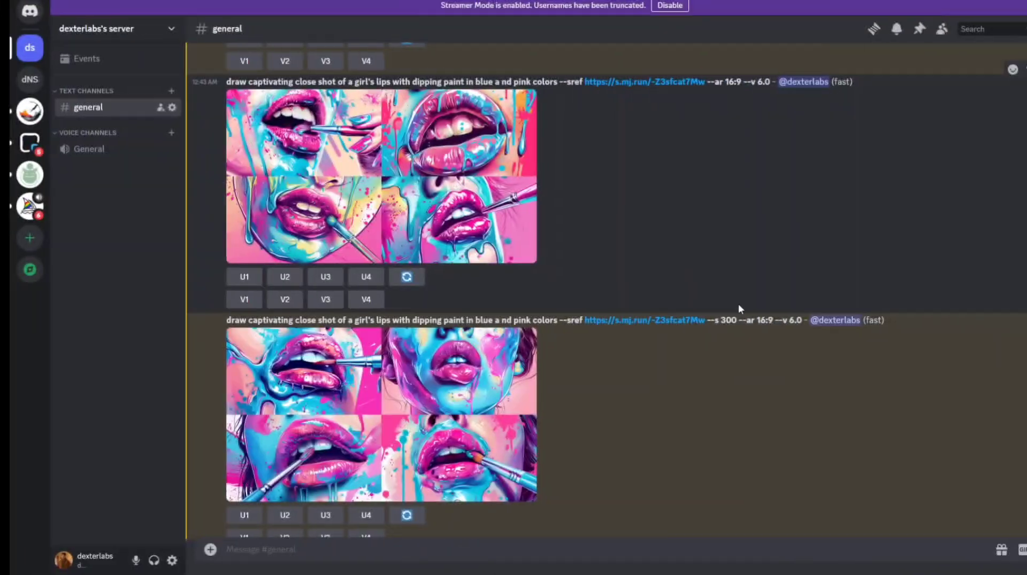
{"action": "left_click_drag", "start_coordinate": [738, 320], "coordinate": [707, 320]}
Scroll the channel to inspect the enlarged lips grid and wood-blocks image
{"action": "scroll", "coordinate": [711, 320], "scroll_direction": "down", "scroll_amount": 5}
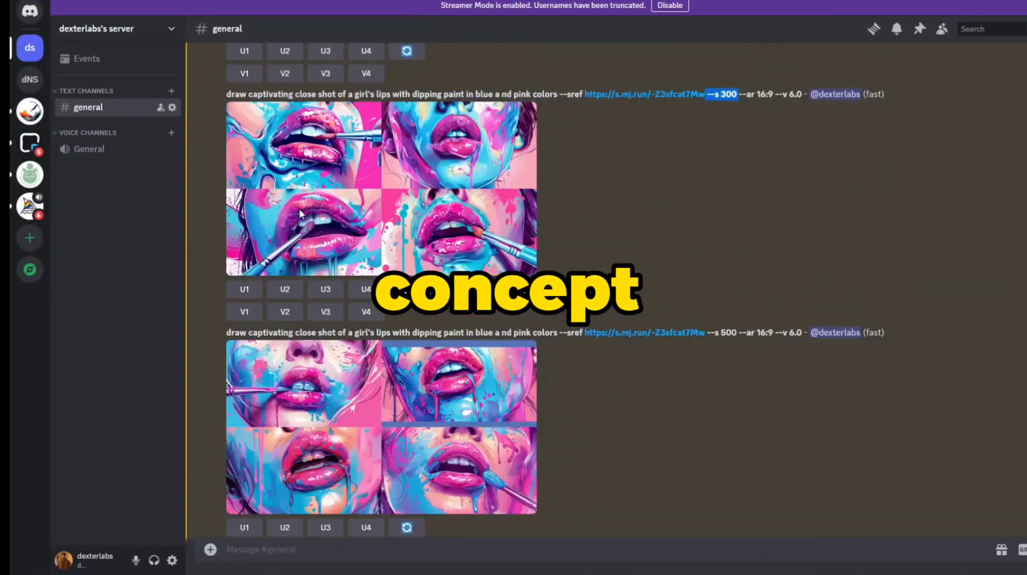
{"action": "left_click", "coordinate": [300, 214]}
{"action": "left_click", "coordinate": [962, 231]}
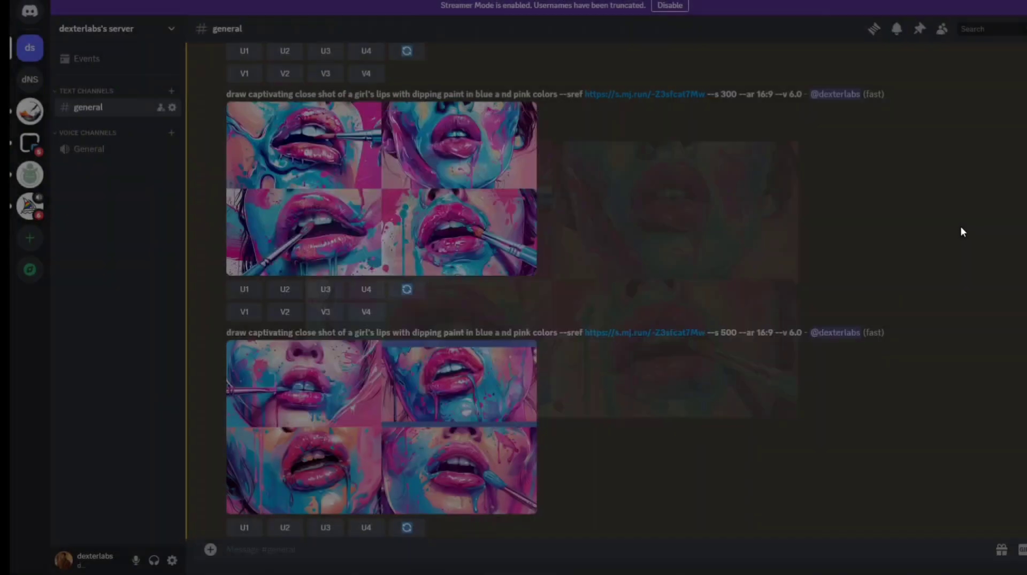
{"action": "scroll", "coordinate": [962, 232], "scroll_direction": "down", "scroll_amount": 3}
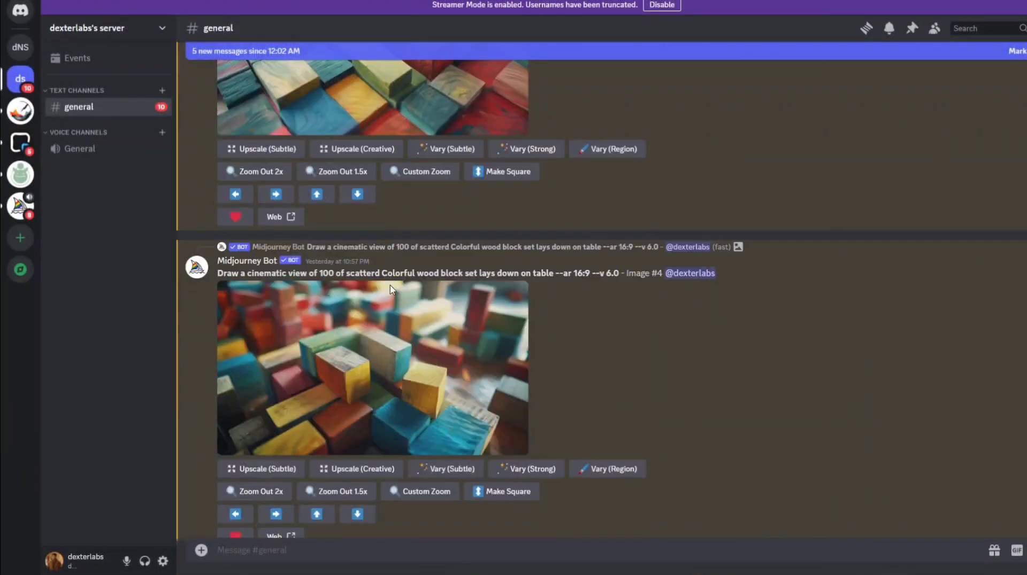
{"action": "left_click", "coordinate": [390, 290]}
{"action": "left_click", "coordinate": [1022, 360]}
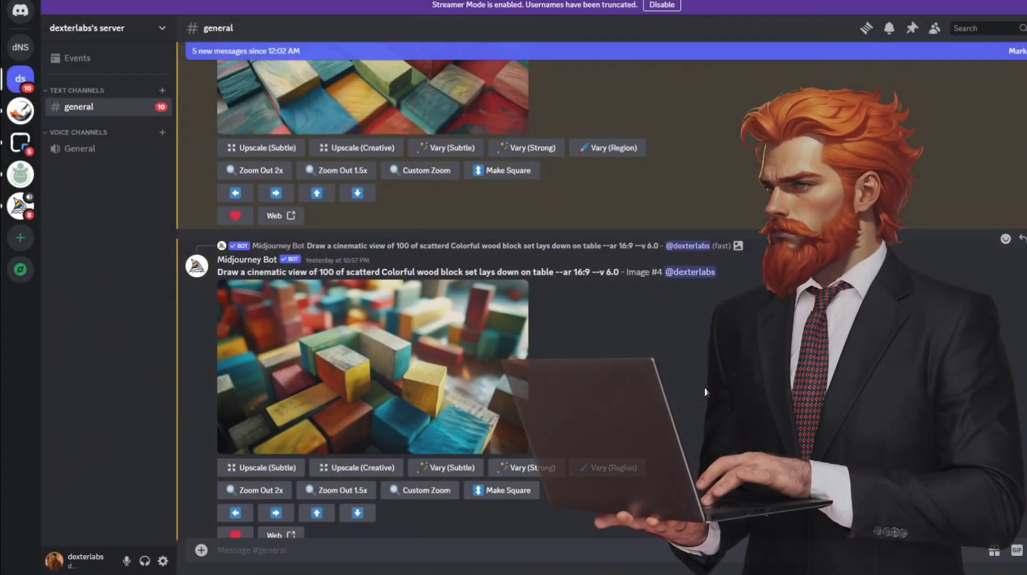
{"action": "scroll", "coordinate": [538, 345], "scroll_direction": "down", "scroll_amount": 8}
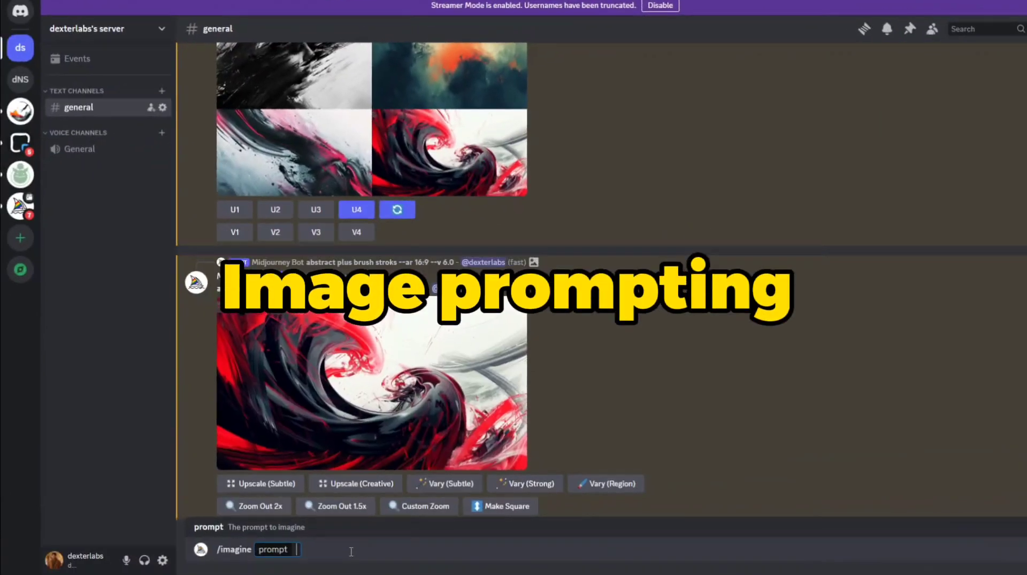
Draft 'A nine tail fox' with the abstract image link pasted into the prompt
{"action": "type", "text": "A nine ta"}
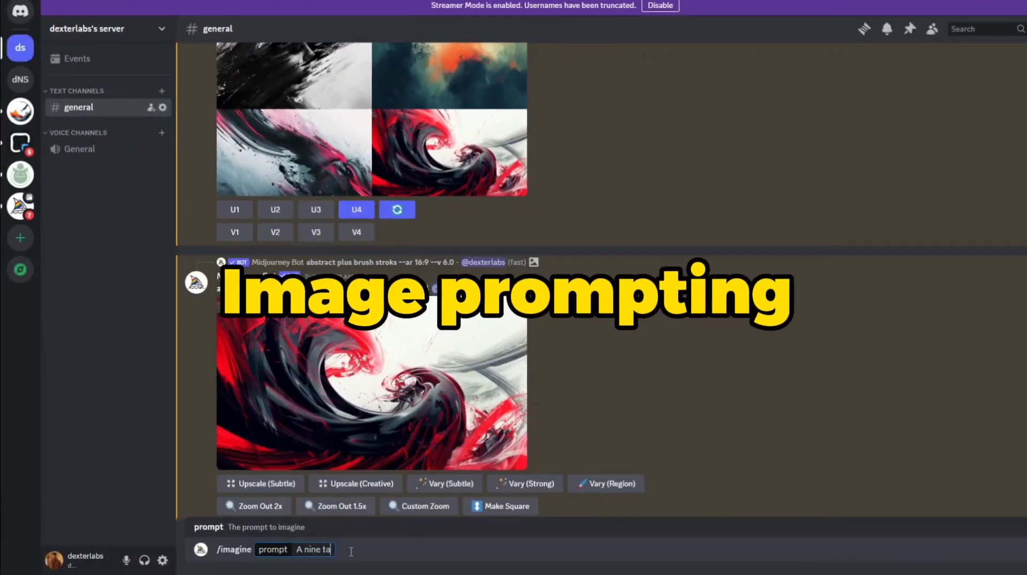
{"action": "type", "text": "il fox"}
{"action": "key", "text": "ctrl+v"}
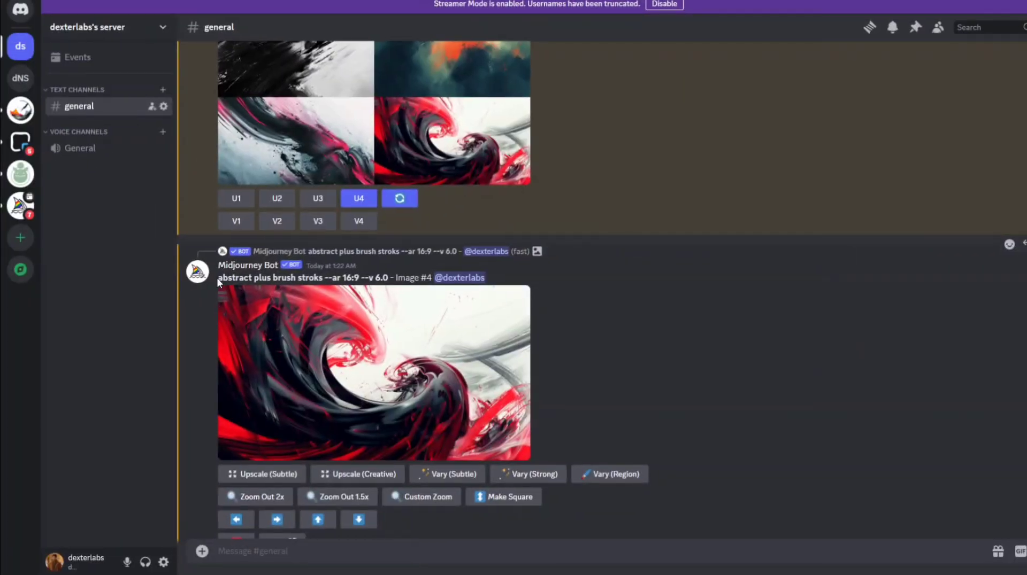
{"action": "left_click_drag", "start_coordinate": [216, 277], "coordinate": [263, 278]}
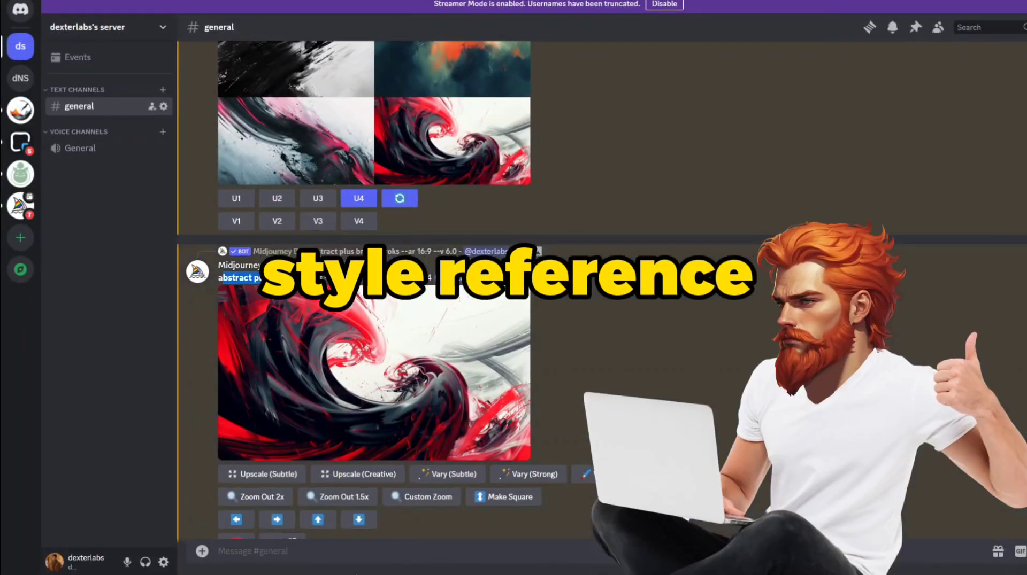
Restart the /imagine prompt as 'A nine tail fox --ar'
{"action": "left_click", "coordinate": [350, 554]}
{"action": "type", "text": "/"}
{"action": "key", "text": "Return"}
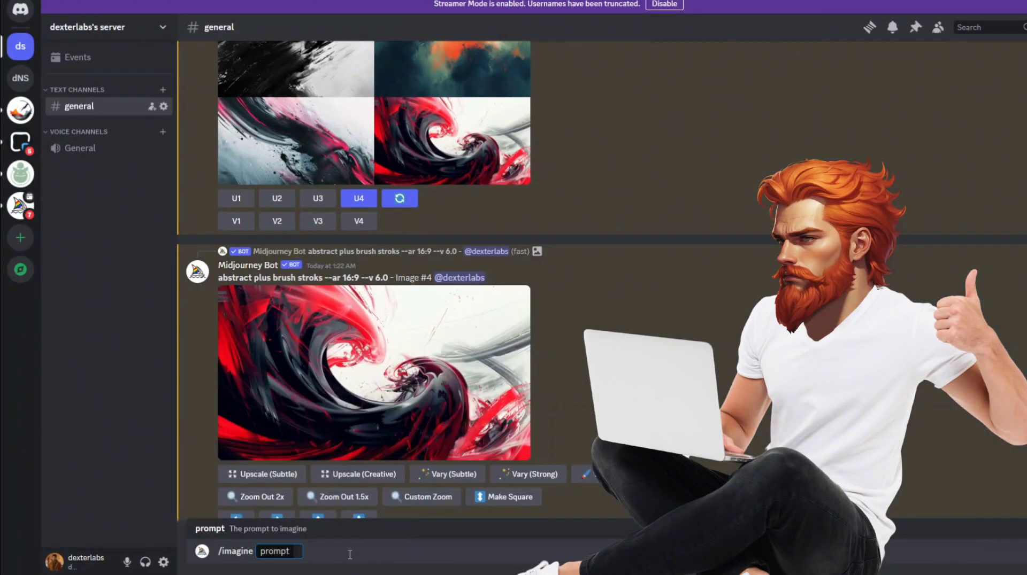
{"action": "type", "text": "A nine tail fo"}
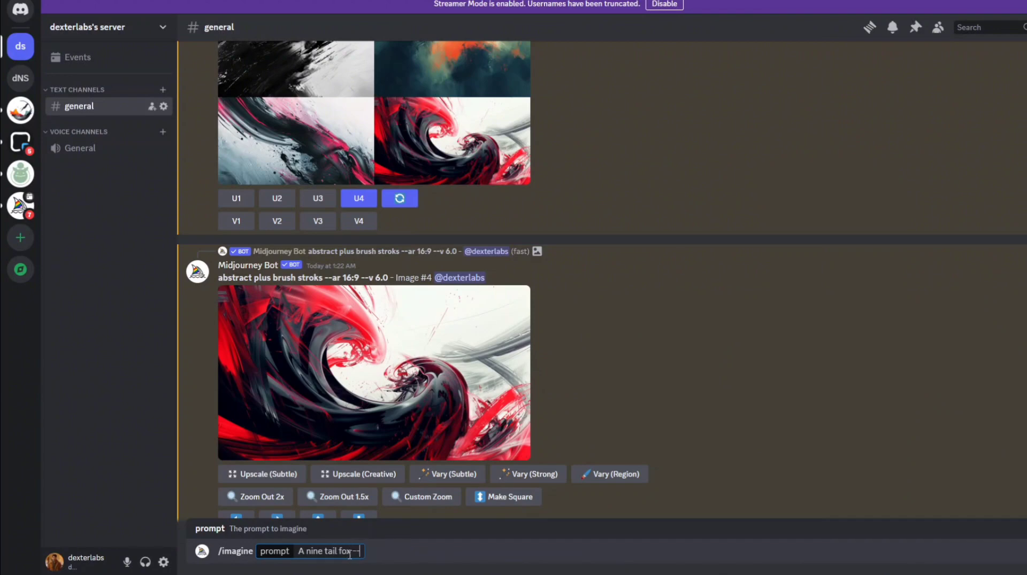
{"action": "type", "text": "x"}
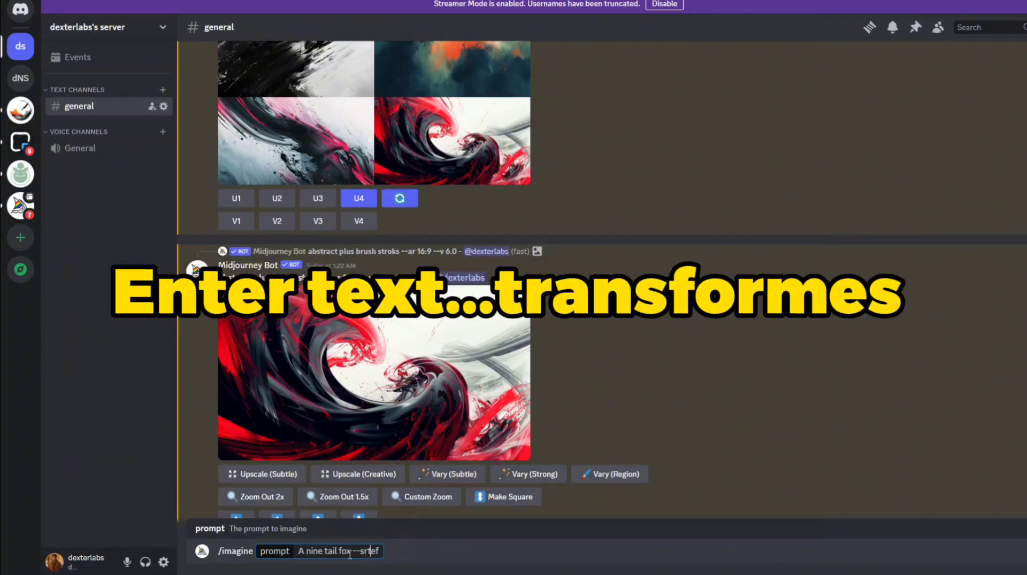
{"action": "type", "text": " --ar"}
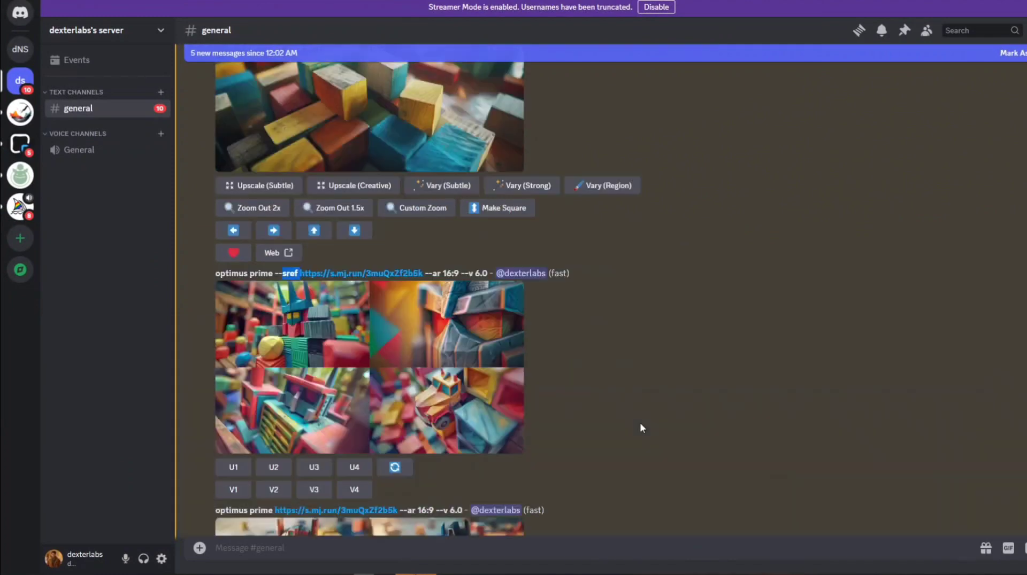
Review the Optimus Prime image-prompt and --sref grids in the image viewer
{"action": "scroll", "coordinate": [639, 422], "scroll_direction": "down", "scroll_amount": 3}
{"action": "left_click_drag", "start_coordinate": [215, 342], "coordinate": [302, 342]}
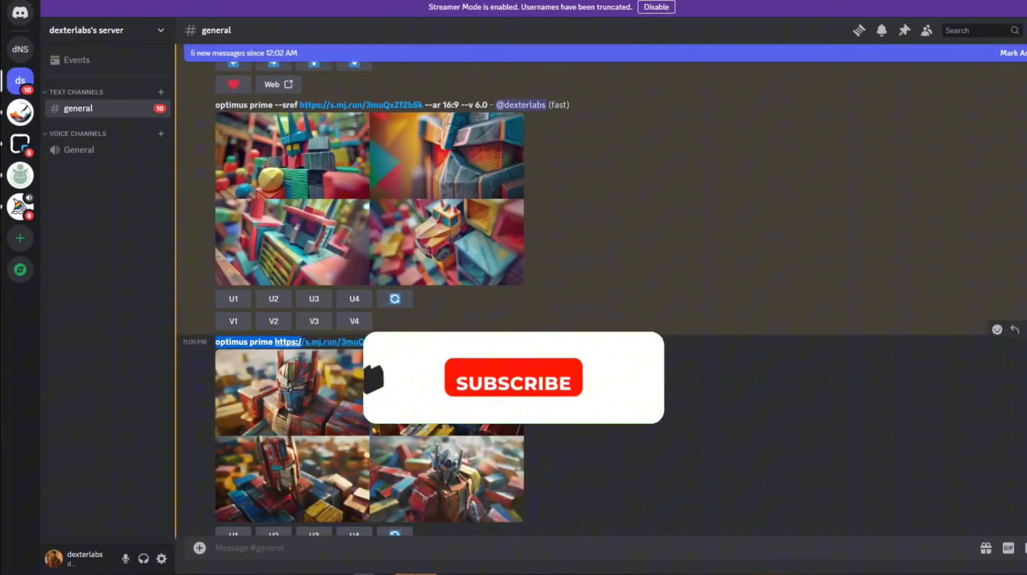
{"action": "left_click", "coordinate": [373, 432]}
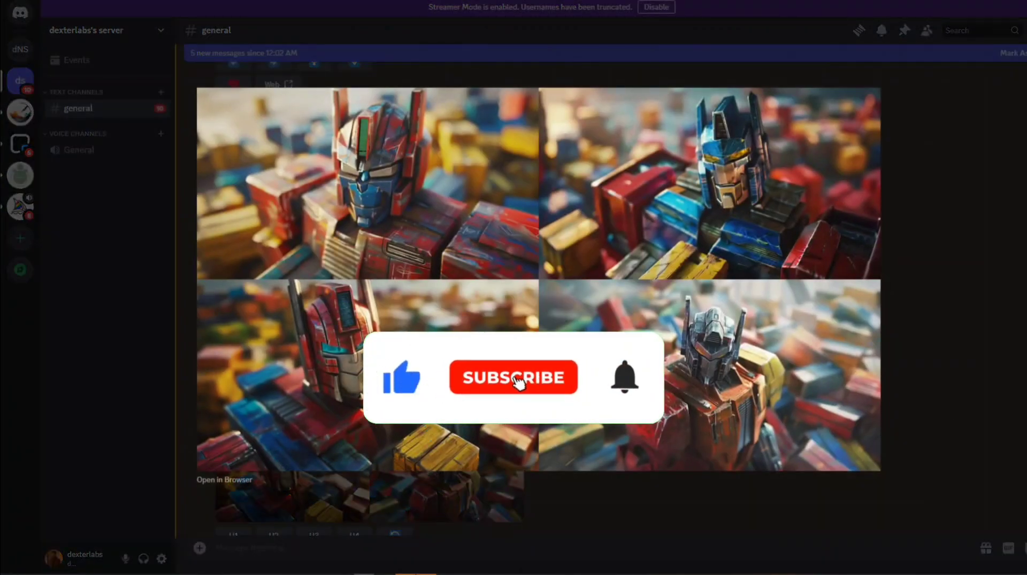
{"action": "key", "text": "Escape"}
{"action": "scroll", "coordinate": [604, 299], "scroll_direction": "down", "scroll_amount": 3}
{"action": "left_click", "coordinate": [385, 316]}
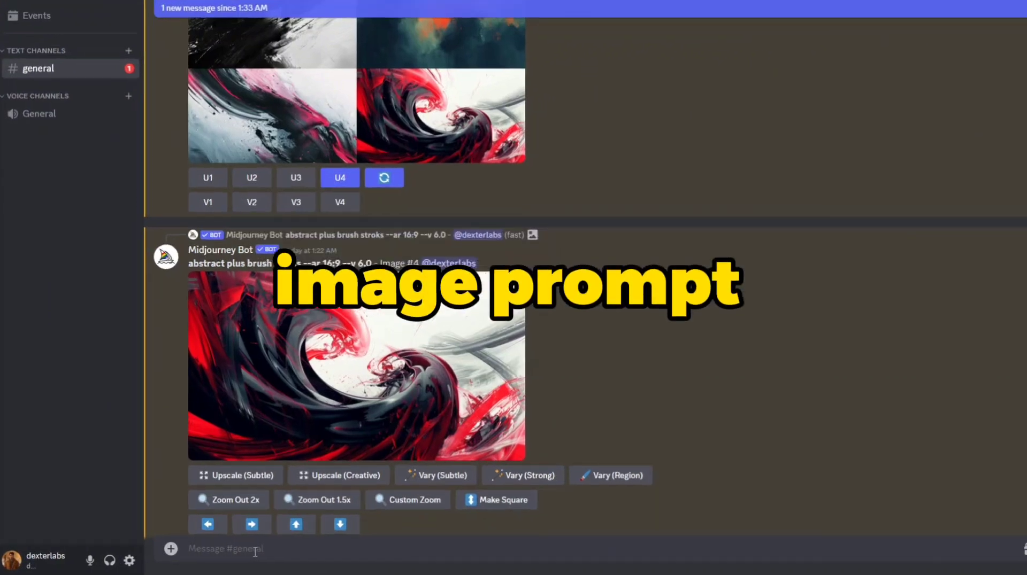
Start /imagine 'A nine tail fox anime character' and drop the abstract image link into it
{"action": "type", "text": "/"}
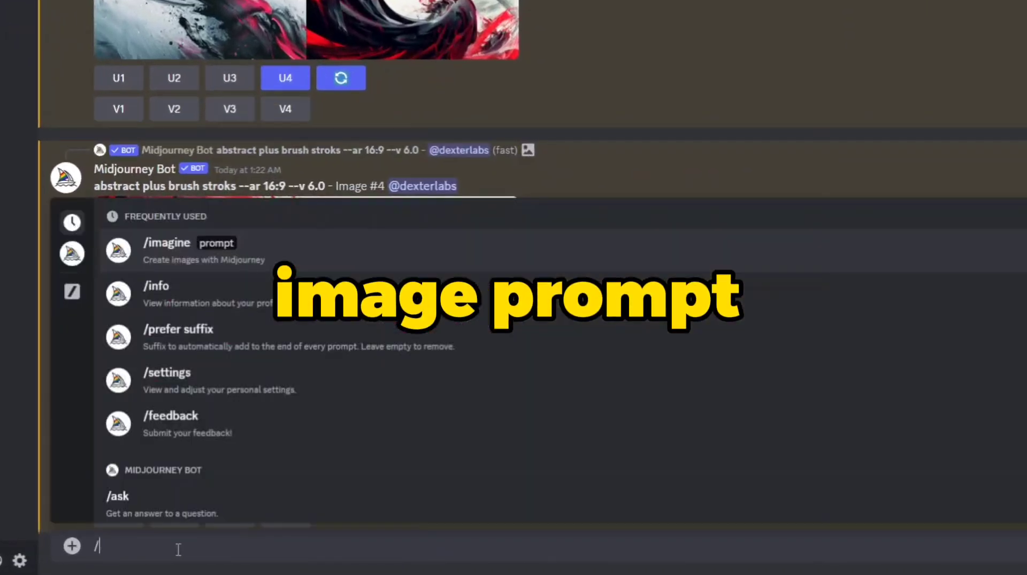
{"action": "key", "text": "Return"}
{"action": "type", "text": "A nine tail fo"}
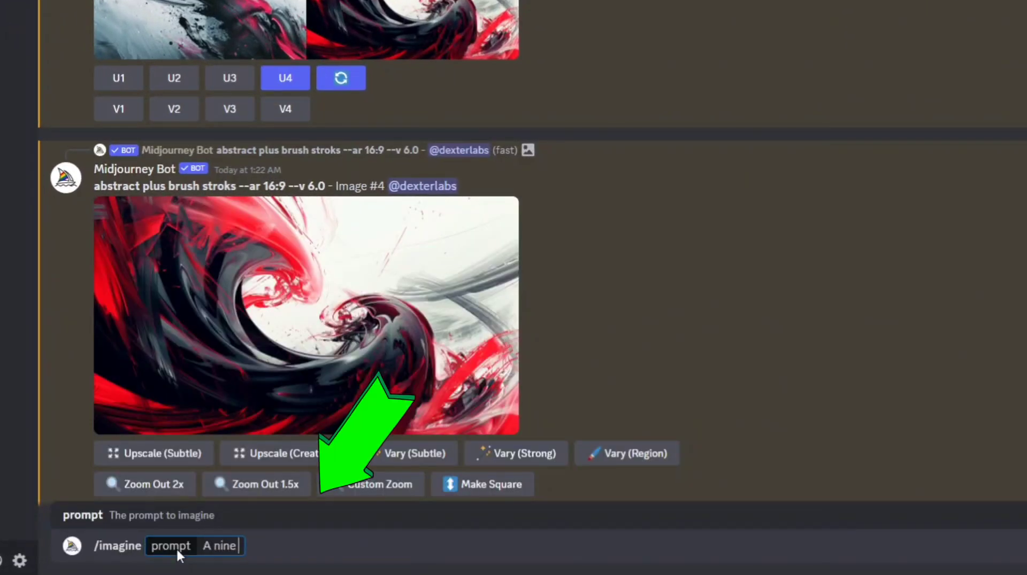
{"action": "type", "text": "x anime character"}
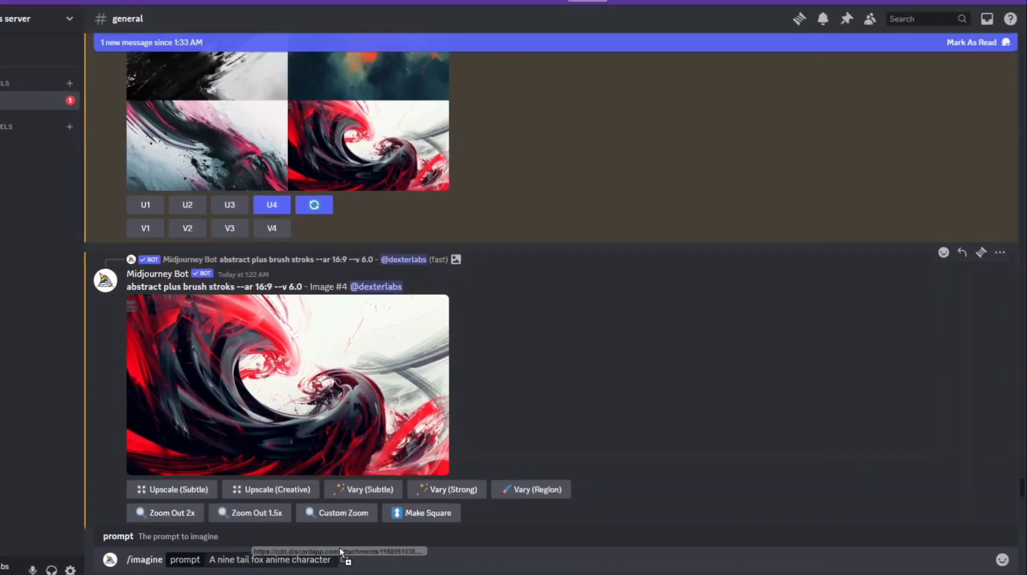
{"action": "left_click_drag", "start_coordinate": [335, 567], "coordinate": [336, 569]}
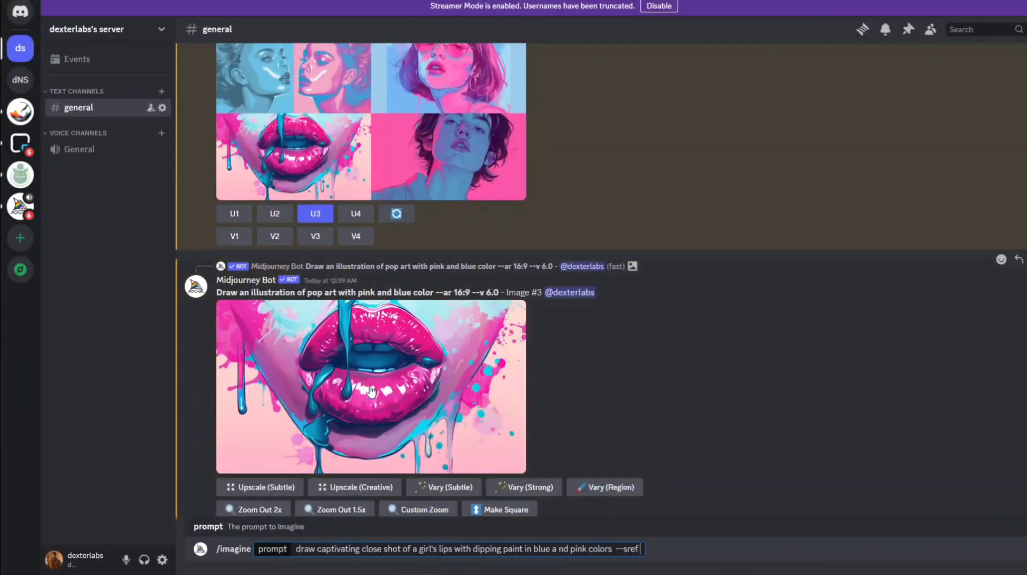
Send the lips prompt with the pop-art image as --sref and compare both lips grids
{"action": "left_click_drag", "start_coordinate": [642, 549], "coordinate": [642, 550]}
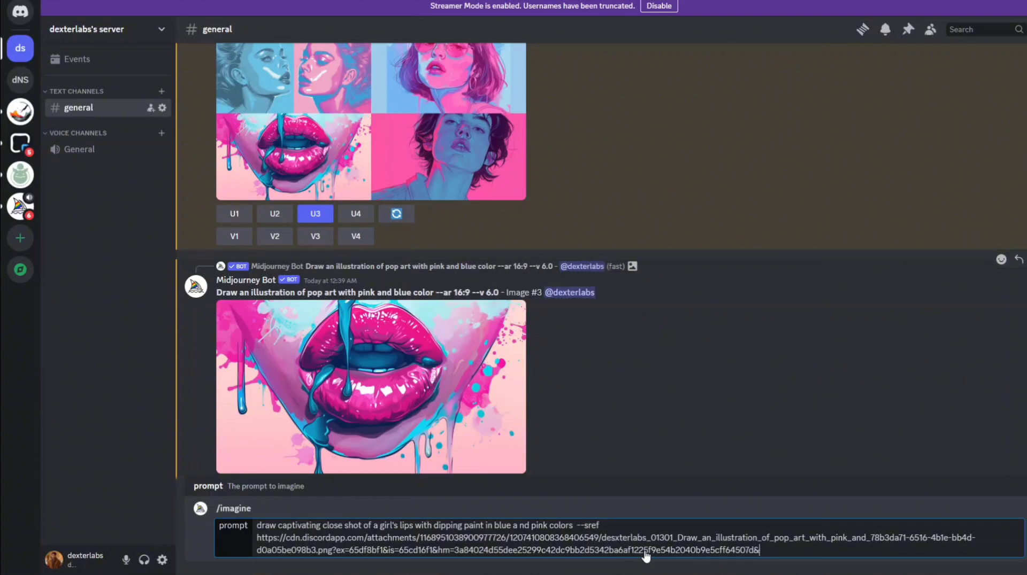
{"action": "key", "text": "Return"}
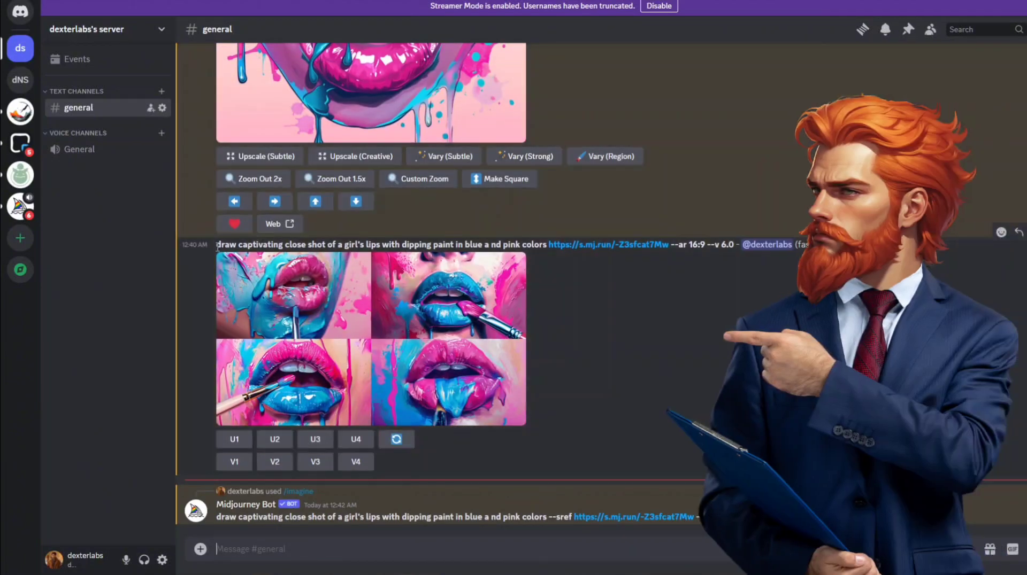
{"action": "mouse_move", "coordinate": [216, 244]}
{"action": "left_mouse_down"}
{"action": "mouse_move", "coordinate": [588, 246]}
{"action": "mouse_move", "coordinate": [720, 260]}
{"action": "left_mouse_up"}
{"action": "left_click", "coordinate": [408, 319]}
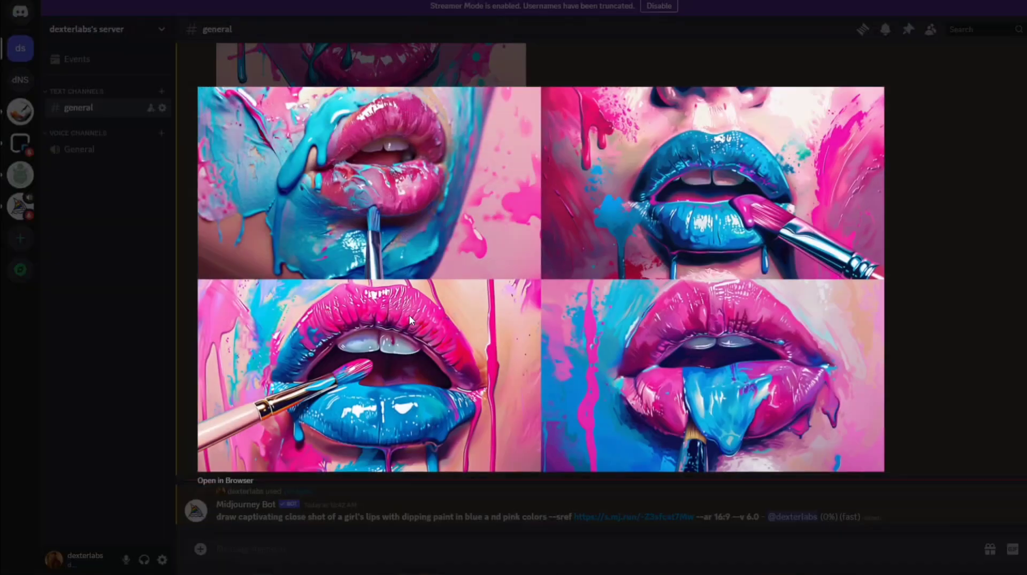
{"action": "left_click", "coordinate": [951, 303]}
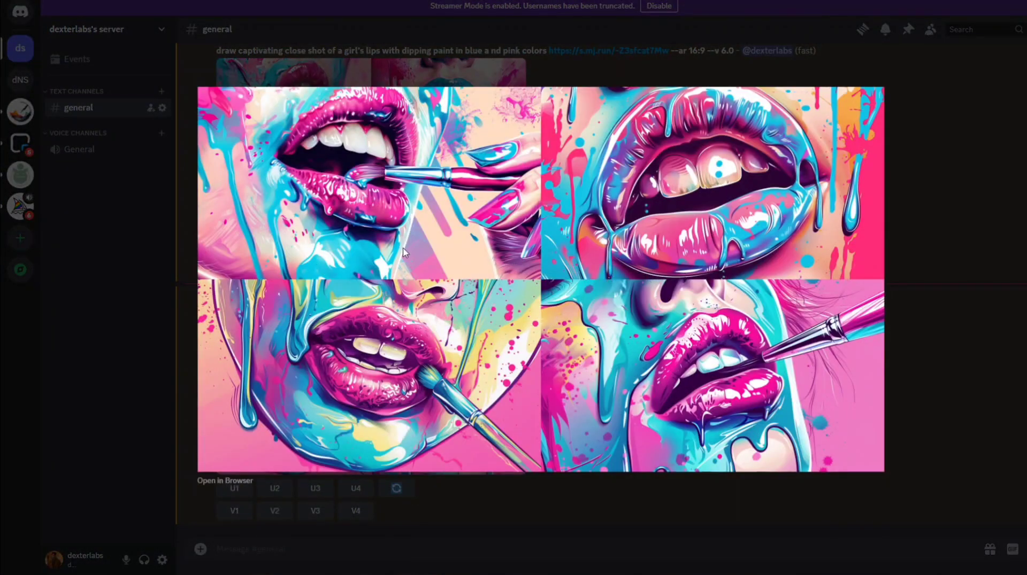
{"action": "left_click", "coordinate": [898, 358]}
{"action": "scroll", "coordinate": [668, 283], "scroll_direction": "up", "scroll_amount": 1}
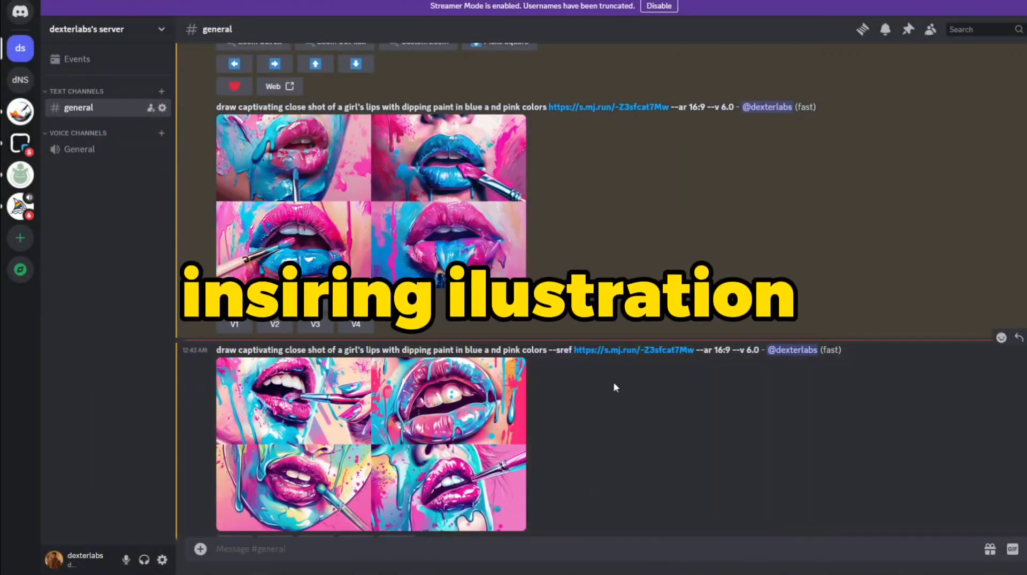
Copy the --sref lips prompt into a new /imagine command and select it for editing
{"action": "left_click_drag", "start_coordinate": [211, 345], "coordinate": [550, 345]}
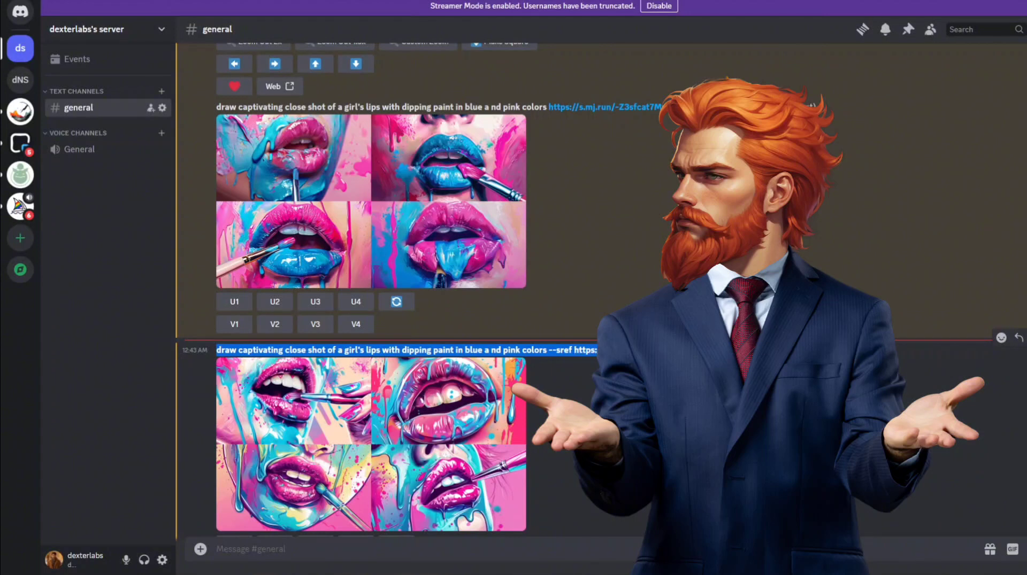
{"action": "key", "text": "ctrl+c"}
{"action": "left_click", "coordinate": [433, 549]}
{"action": "type", "text": "/imagine"}
{"action": "key", "text": "Return"}
{"action": "key", "text": "ctrl+v"}
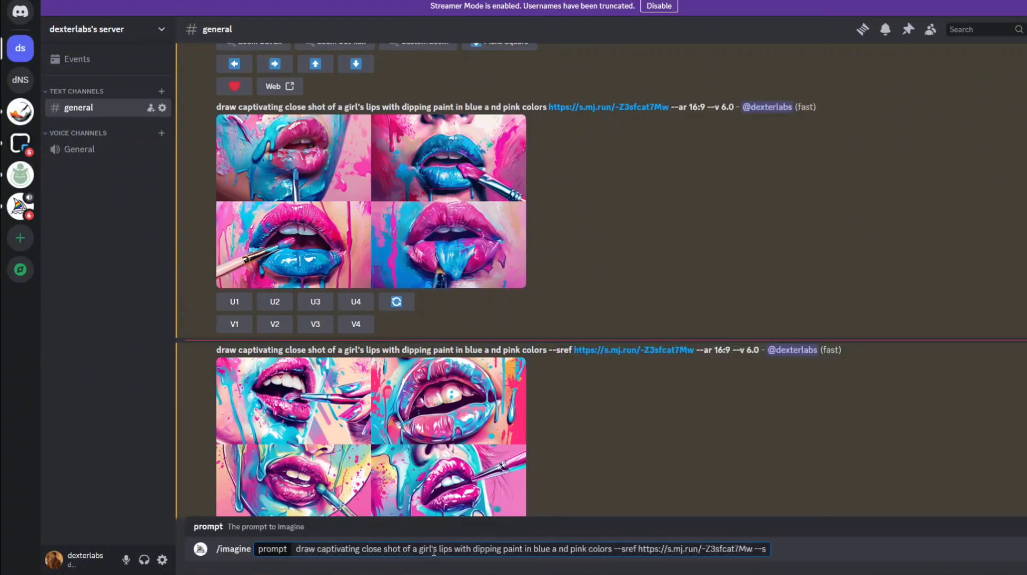
{"action": "key", "text": "ctrl+a"}
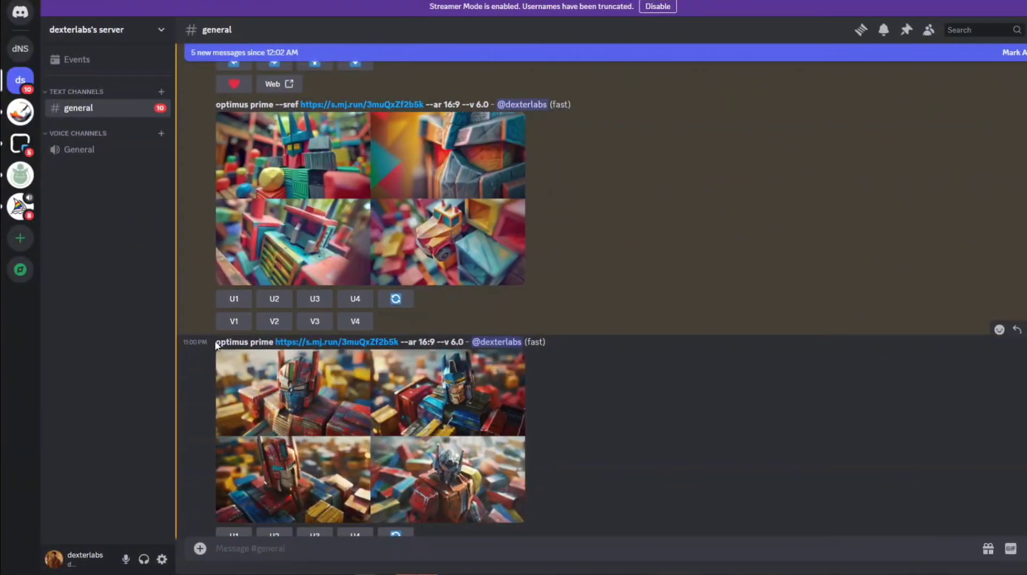
{"action": "left_click", "coordinate": [352, 413]}
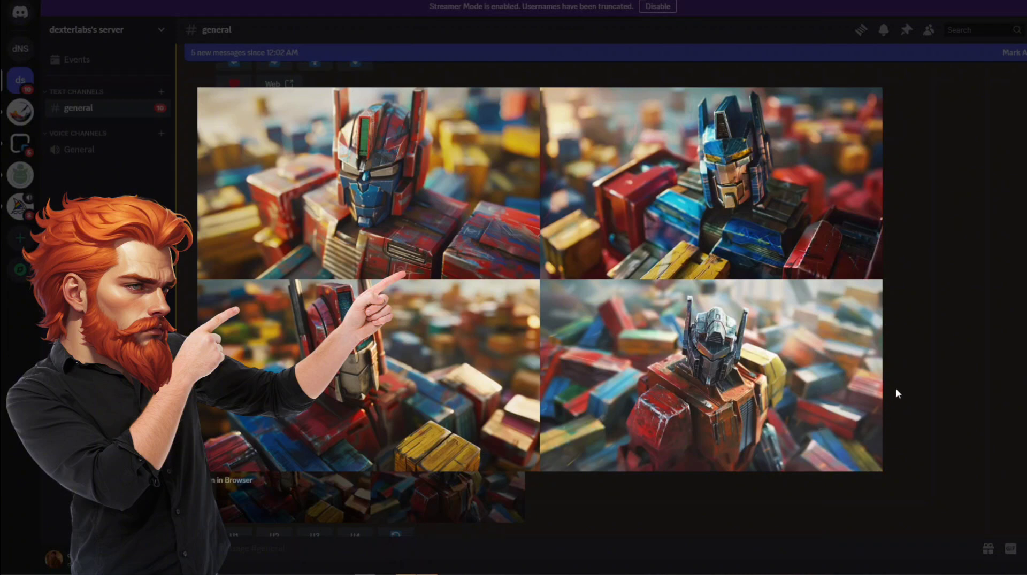
{"action": "left_click", "coordinate": [1015, 353]}
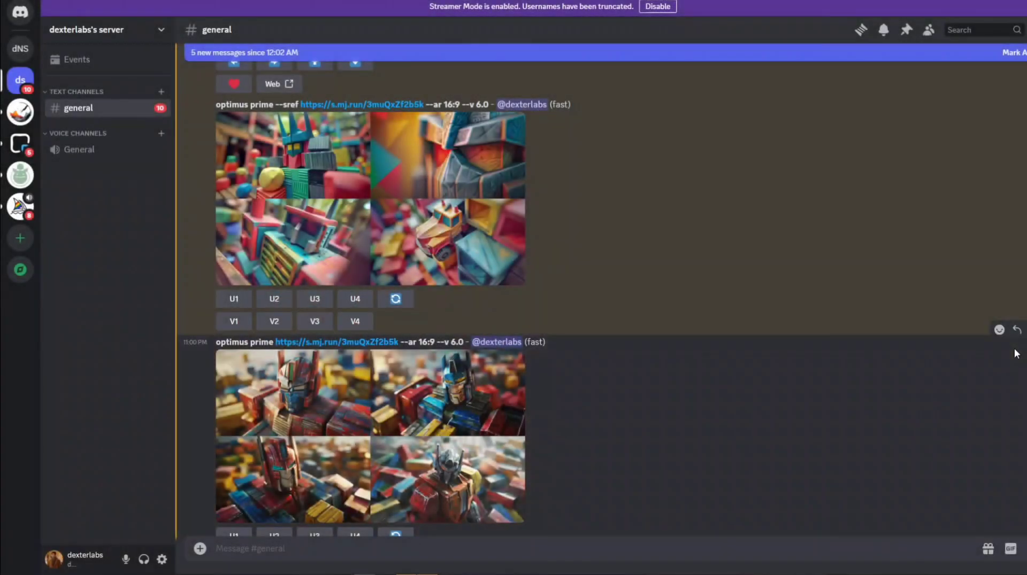
{"action": "left_click", "coordinate": [366, 195]}
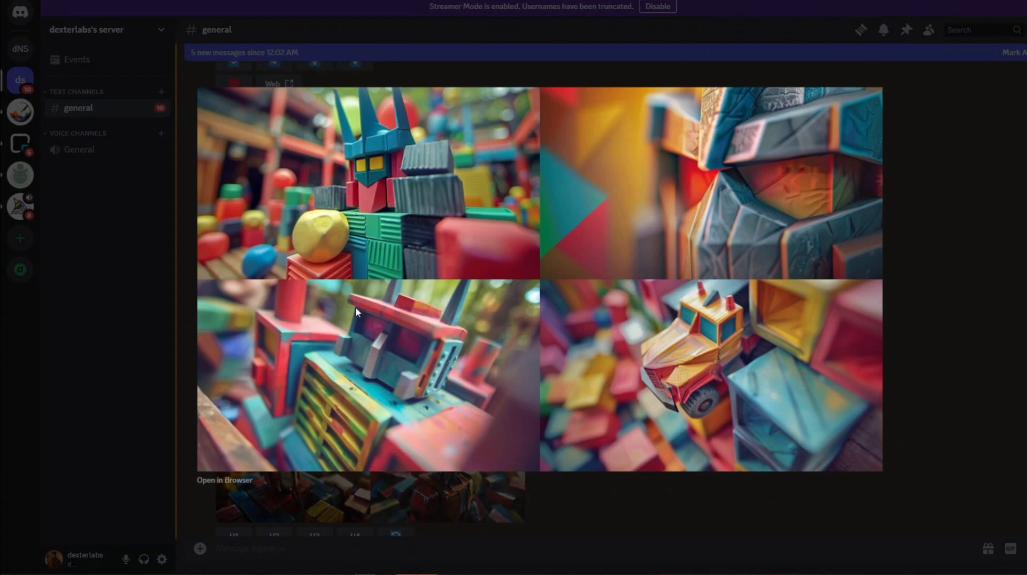
{"action": "left_click", "coordinate": [973, 269]}
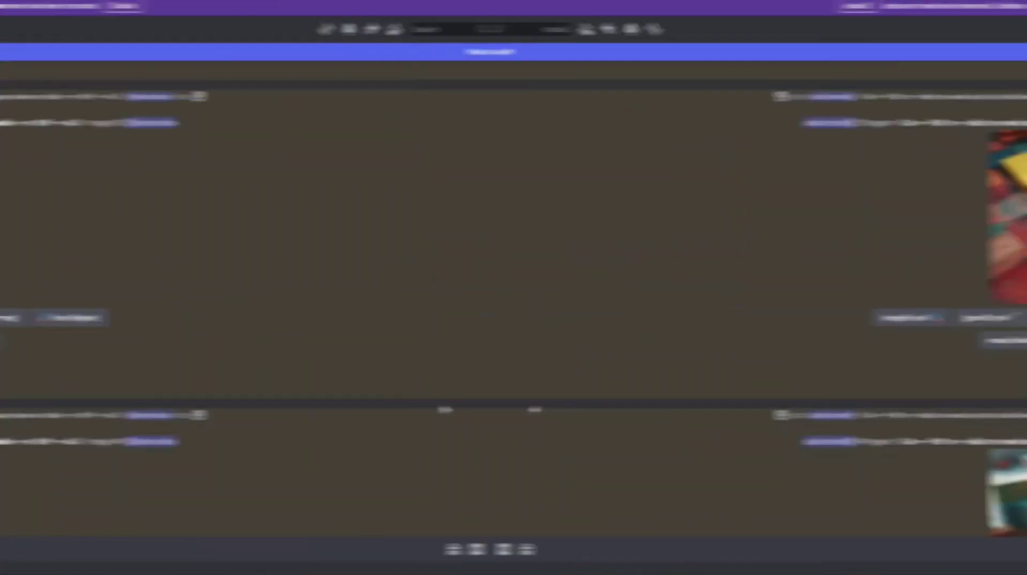
{"action": "scroll", "coordinate": [599, 300], "scroll_direction": "down", "scroll_amount": 3}
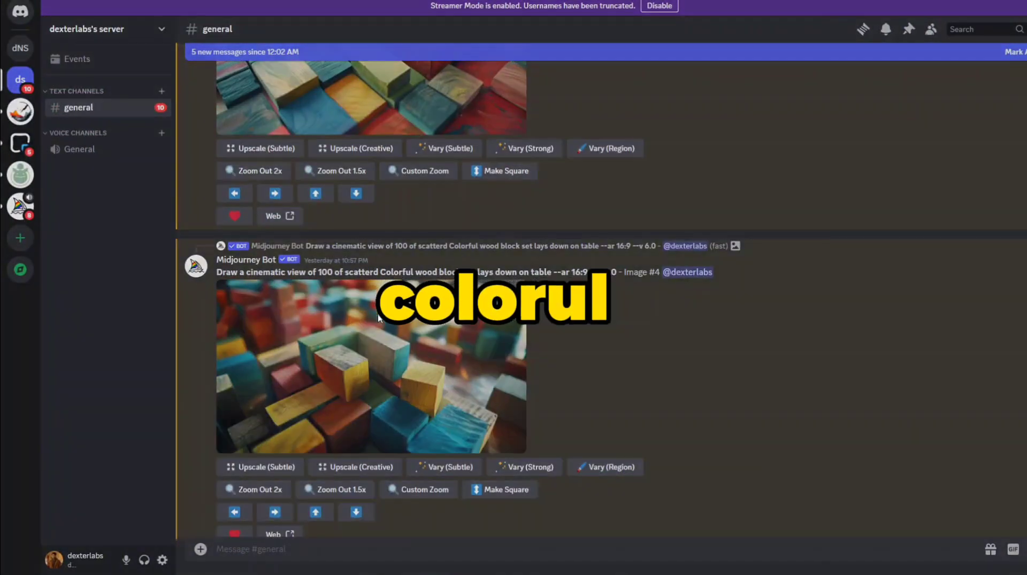
{"action": "left_click", "coordinate": [371, 368]}
{"action": "left_click", "coordinate": [940, 349]}
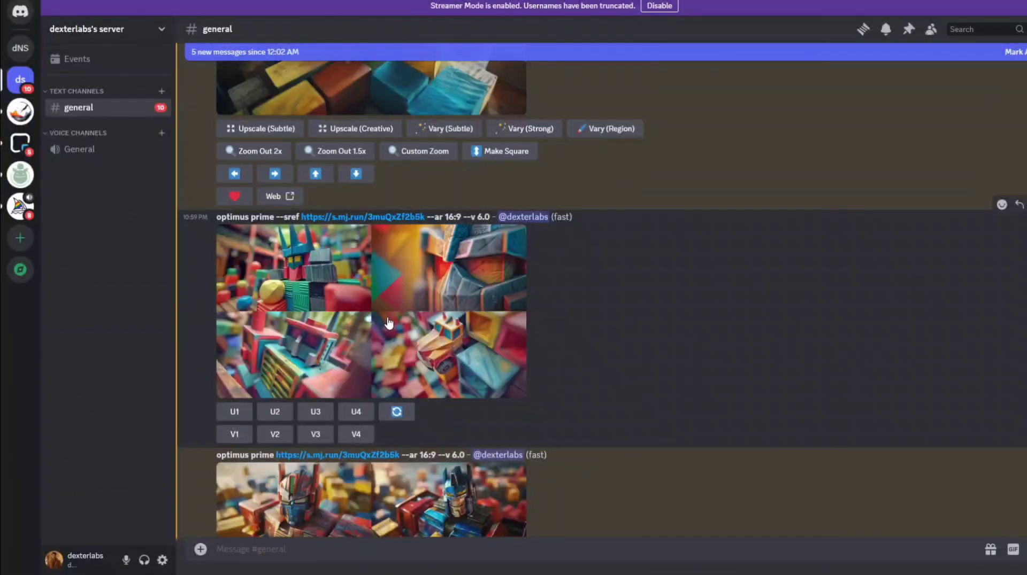
{"action": "left_click", "coordinate": [387, 321]}
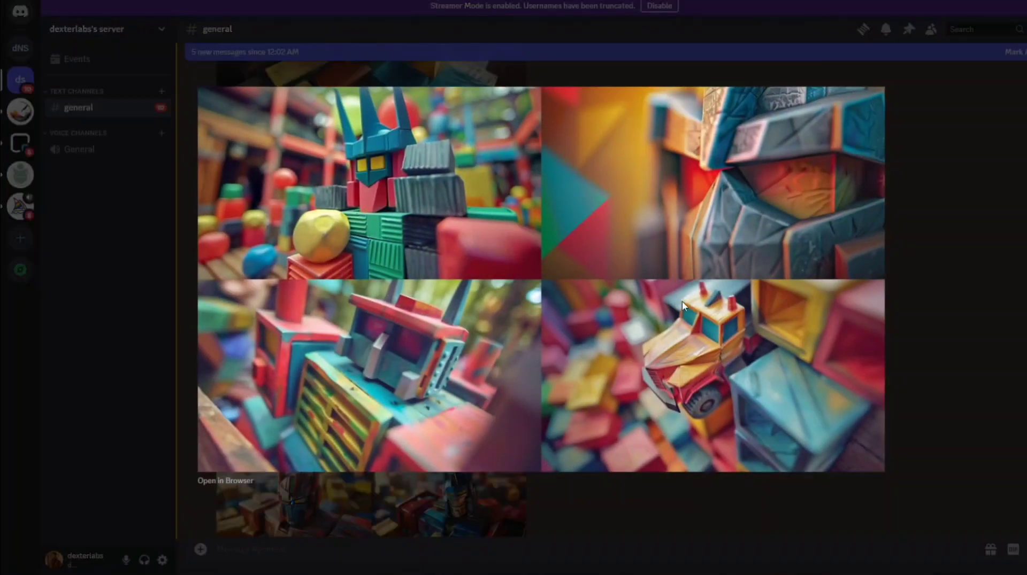
{"action": "left_click", "coordinate": [957, 319]}
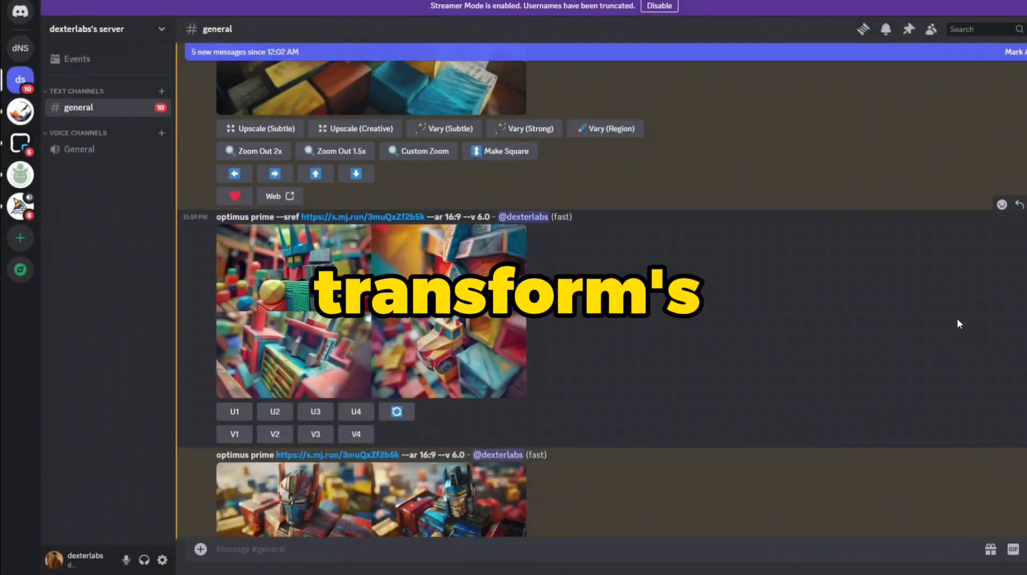
{"action": "scroll", "coordinate": [764, 324], "scroll_direction": "up", "scroll_amount": 3}
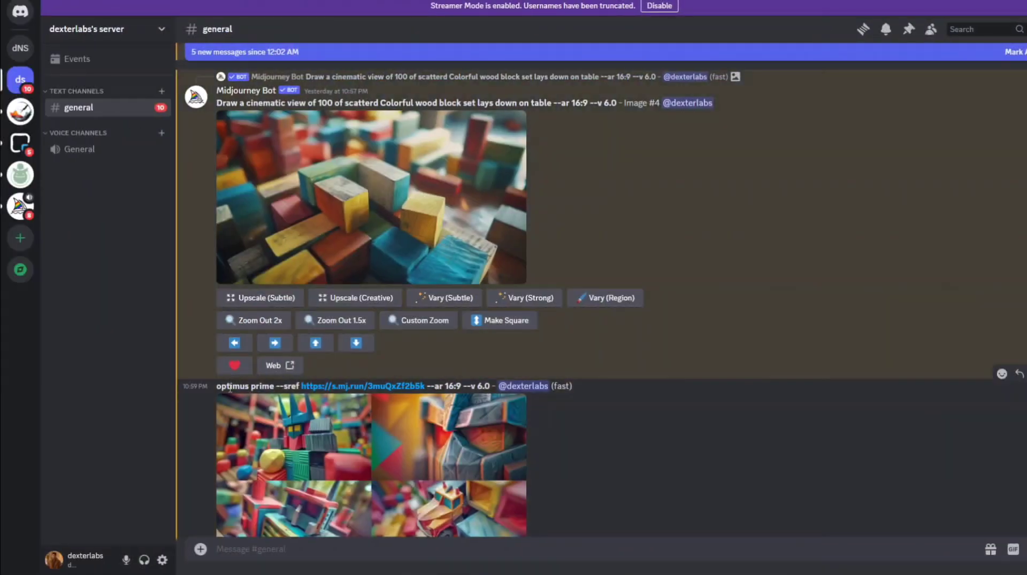
Scroll down to the upscaled B&W Ironman fight scene comic-page image
{"action": "scroll", "coordinate": [307, 400], "scroll_direction": "down", "scroll_amount": 5}
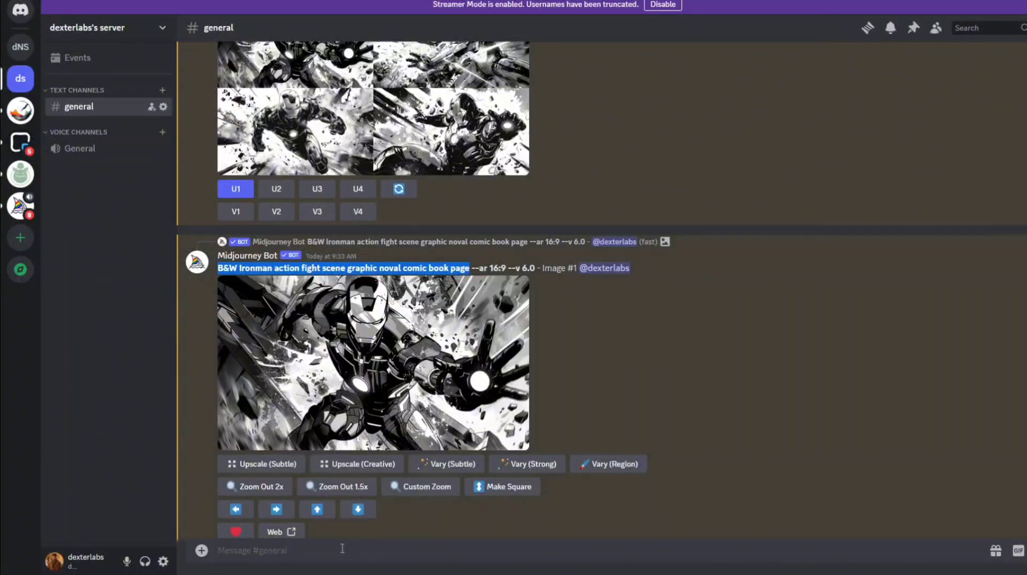
Generate 'pikachu fight scene' using the B&W Ironman image as an image prompt and view the grid
{"action": "type", "text": "/"}
{"action": "key", "text": "Return"}
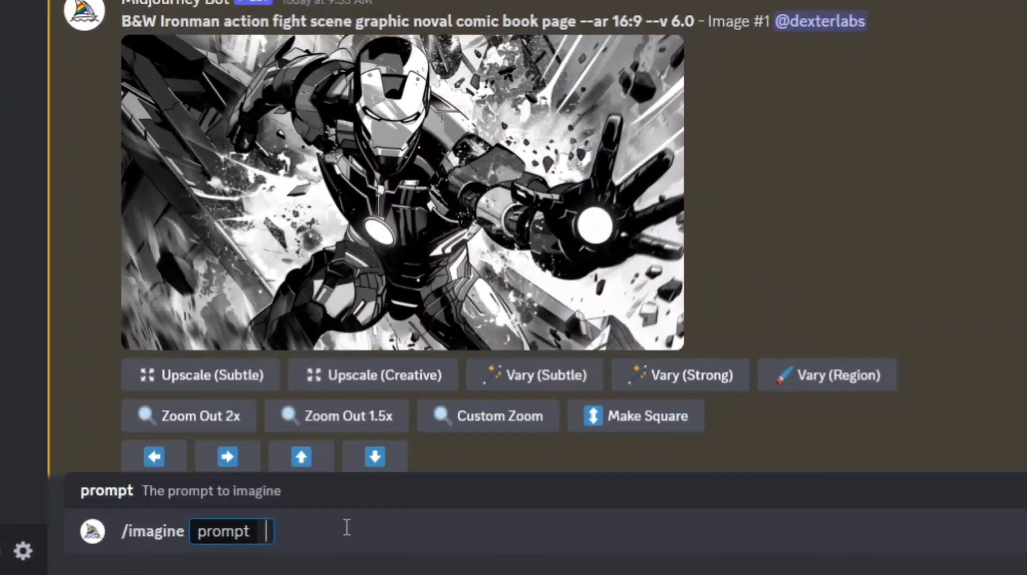
{"action": "type", "text": "pikachu fight scene"}
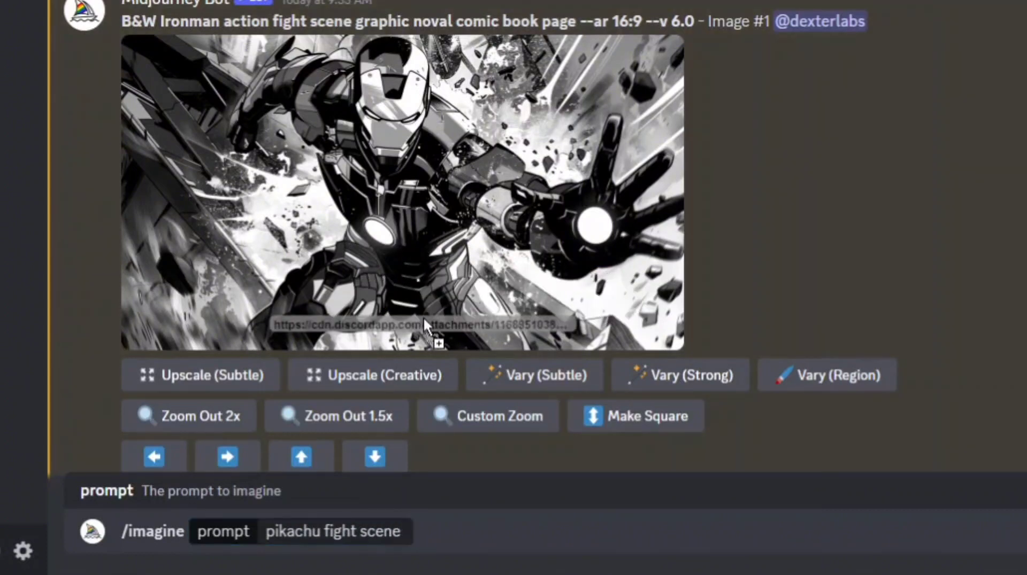
{"action": "left_click_drag", "start_coordinate": [409, 536], "coordinate": [412, 543]}
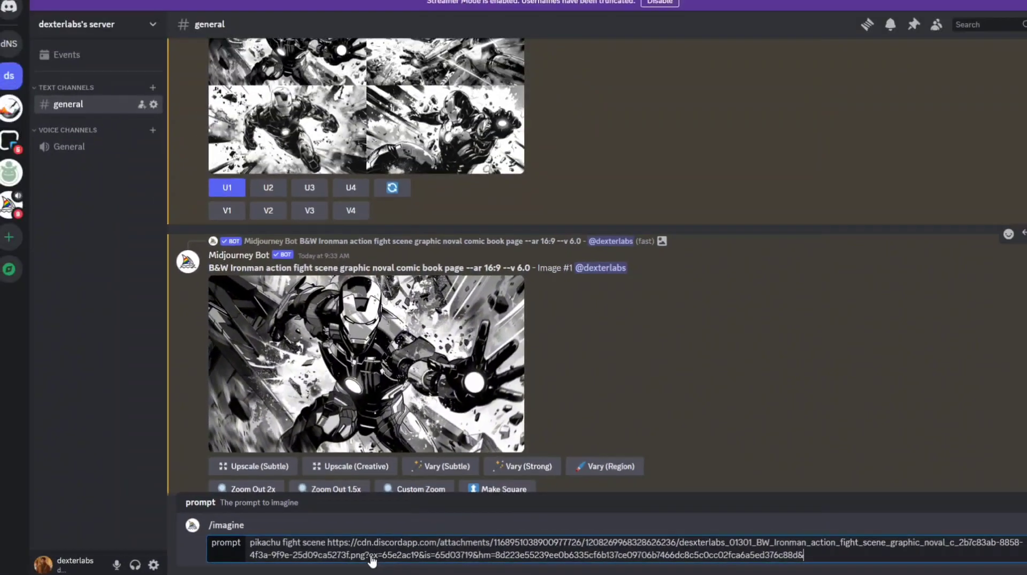
{"action": "key", "text": "Return"}
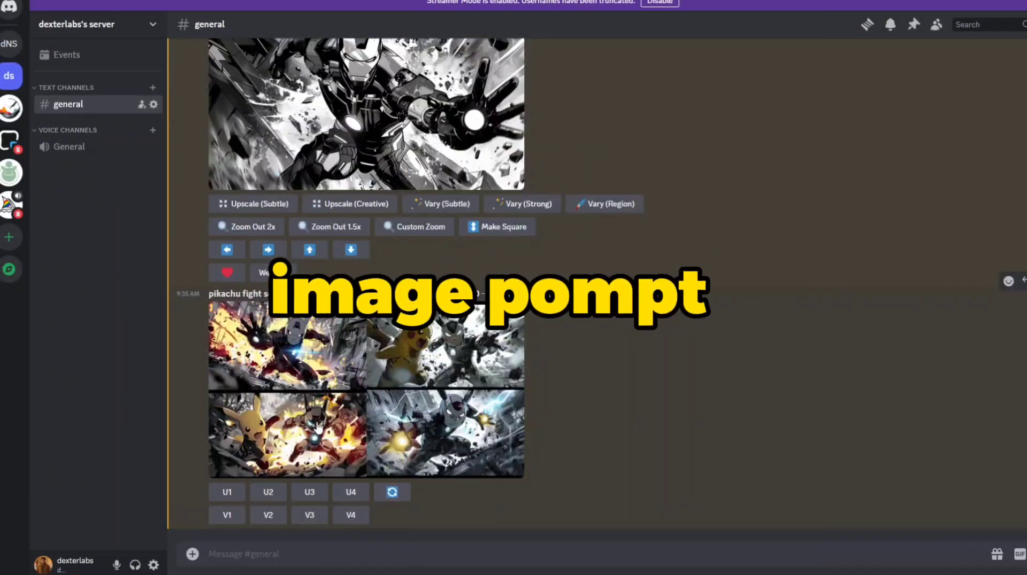
{"action": "left_click", "coordinate": [350, 387]}
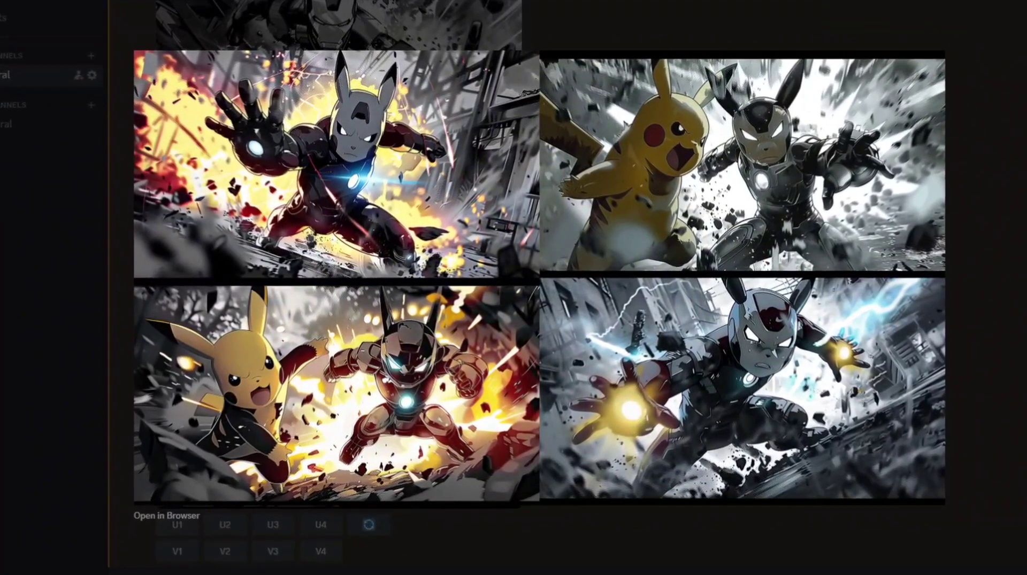
{"action": "left_click", "coordinate": [433, 566]}
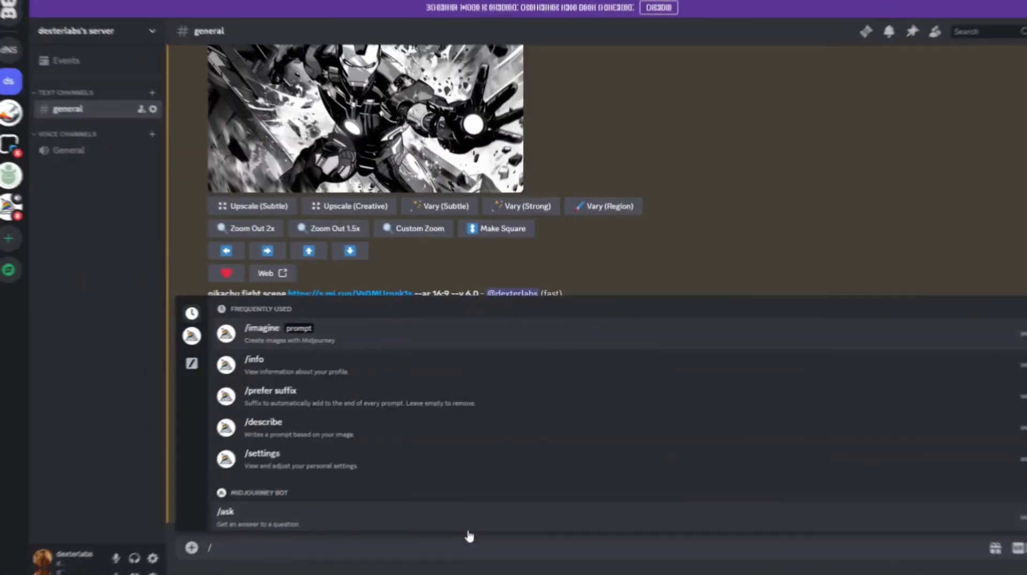
Generate 'pikachu fight scene --sref' with the Ironman image link, view the grayscale grid, then begin another /imagine
{"action": "key", "text": "Return"}
{"action": "type", "text": "pi"}
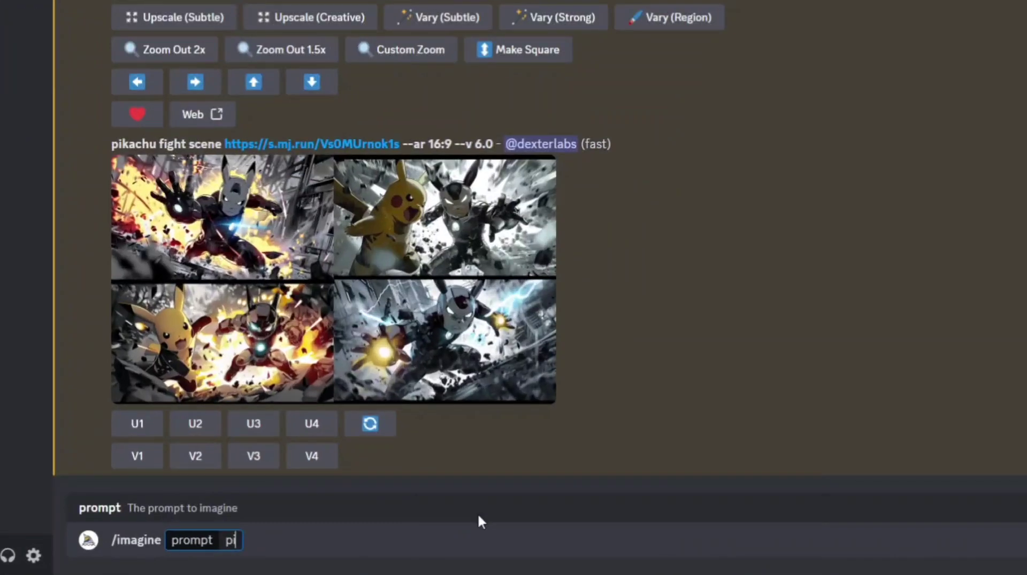
{"action": "type", "text": "kachu fight scene --sref"}
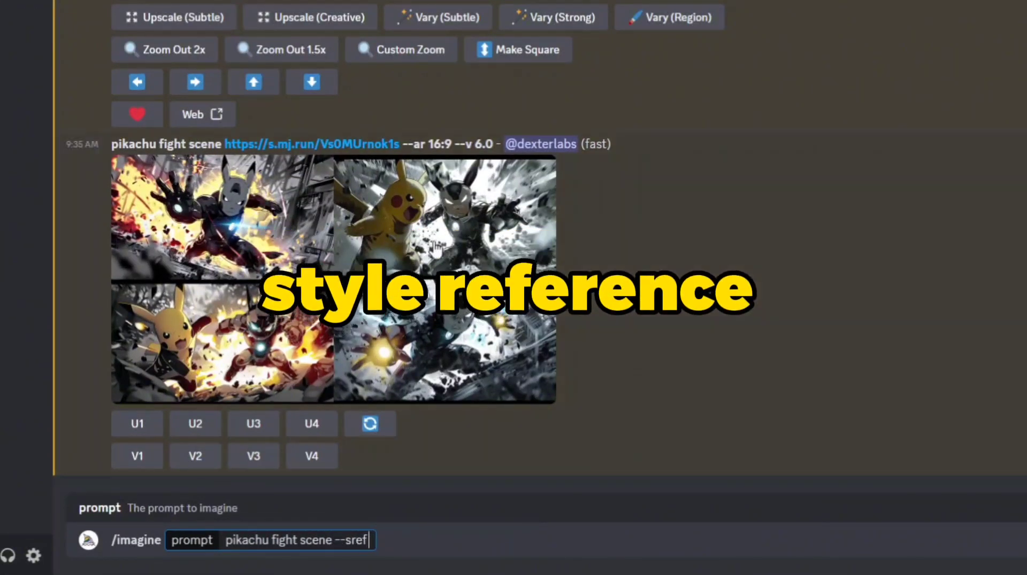
{"action": "left_click_drag", "start_coordinate": [444, 342], "coordinate": [391, 536]}
{"action": "key", "text": "Return"}
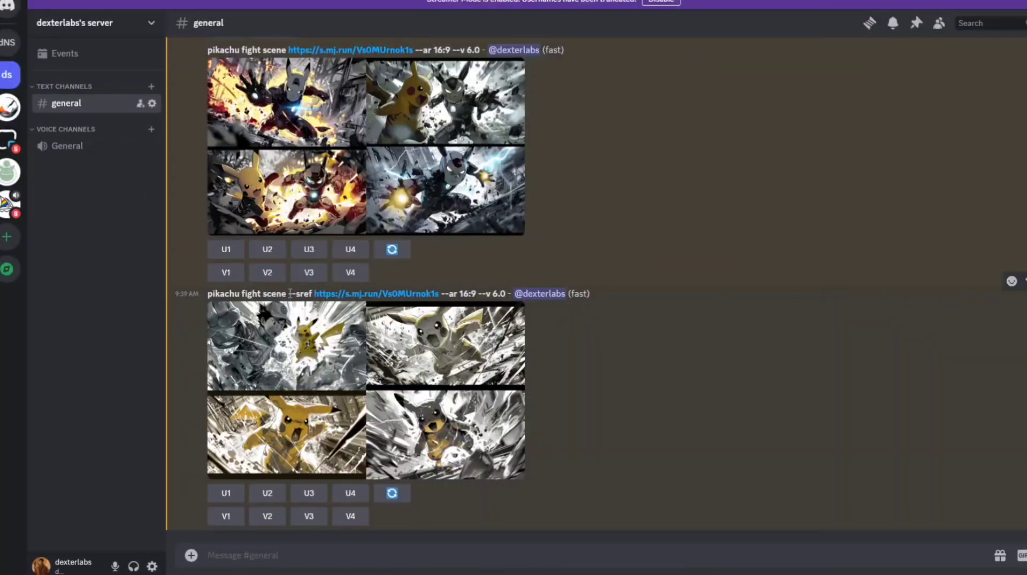
{"action": "left_click", "coordinate": [350, 423]}
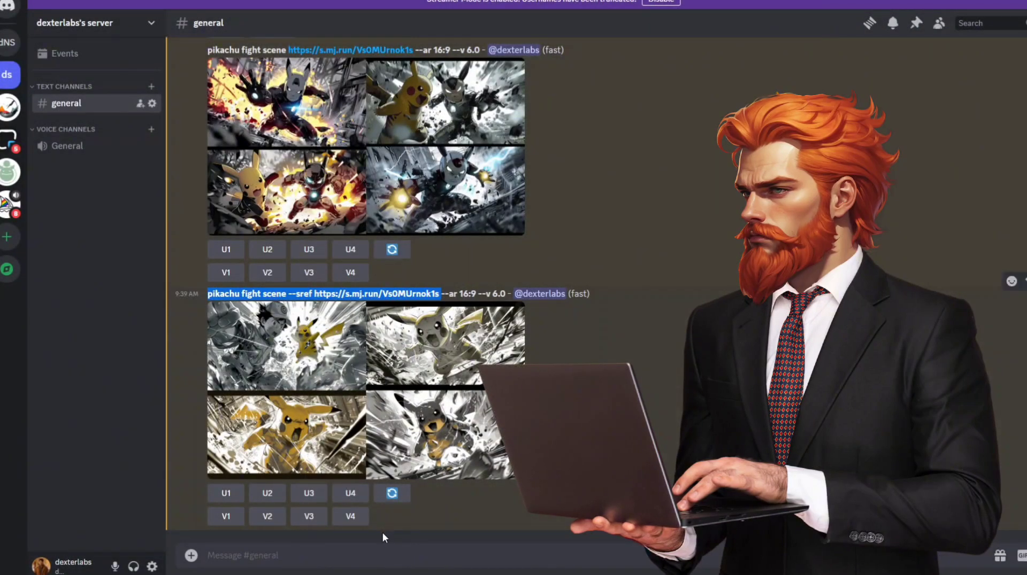
{"action": "type", "text": "/"}
{"action": "key", "text": "Return"}
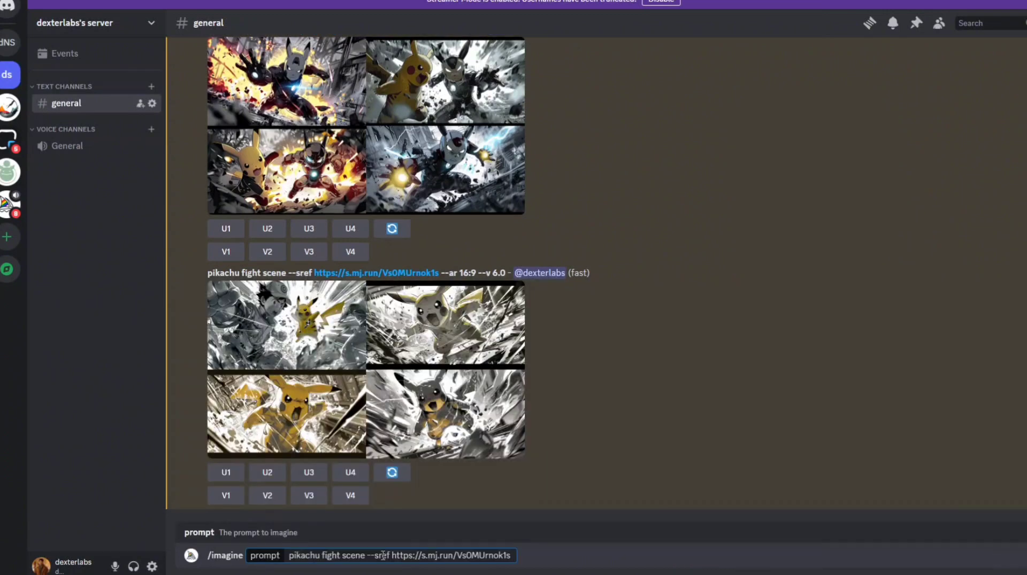
Resend the pikachu --sref prompt with --sw 500 and compare the --sw 500 and 1000 grids
{"action": "type", "text": "-sw 500"}
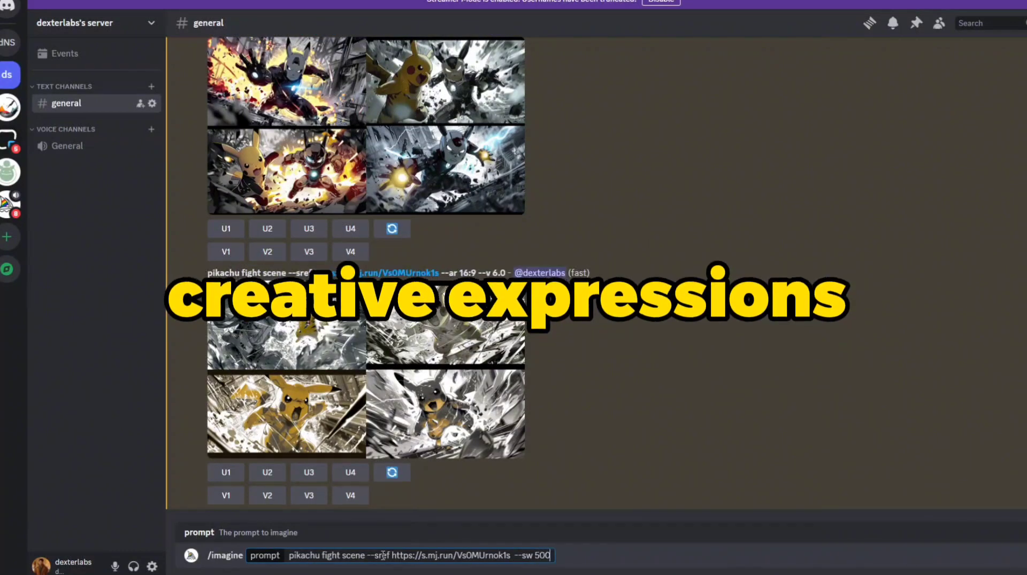
{"action": "key", "text": "Return"}
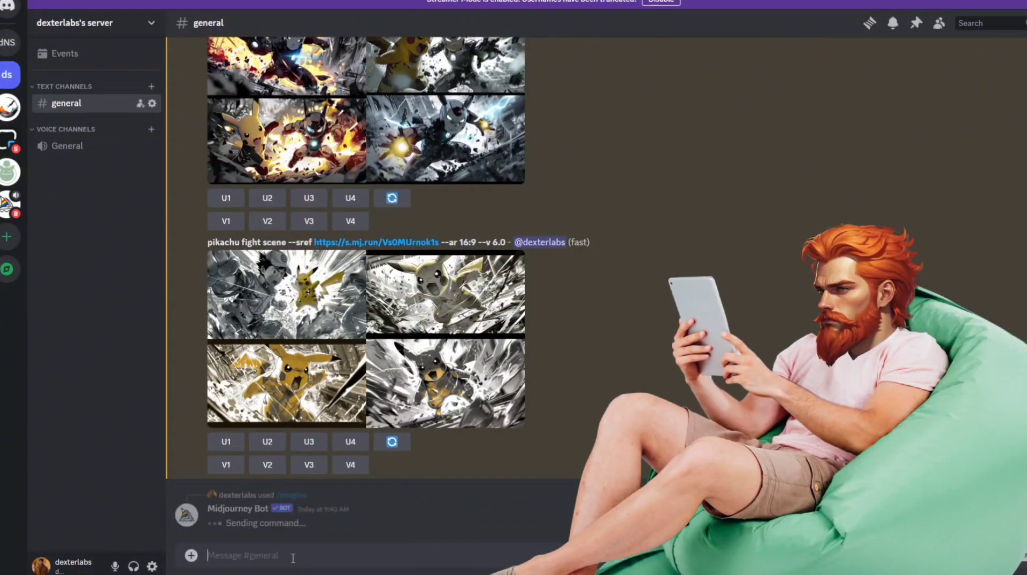
{"action": "type", "text": "/"}
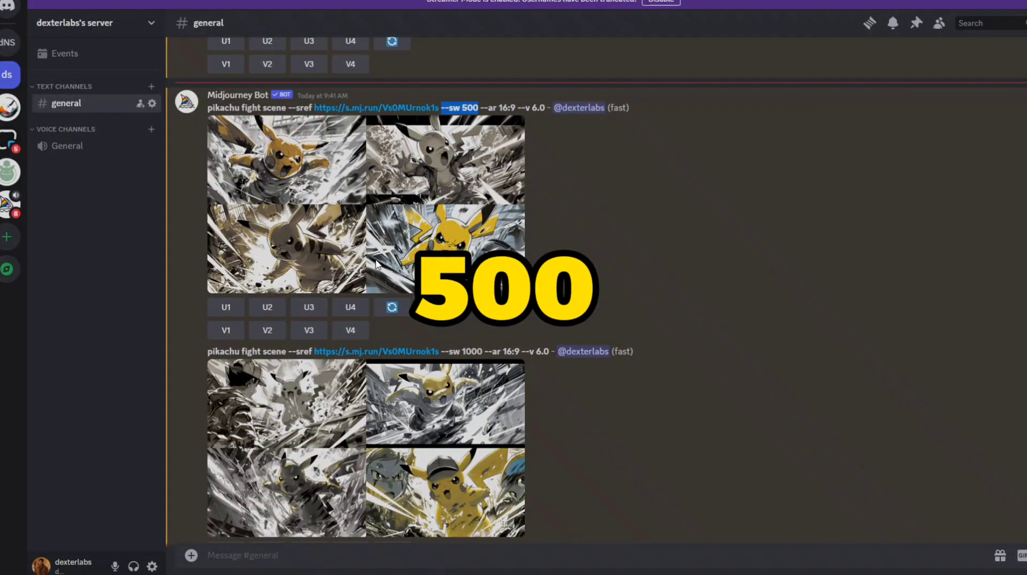
{"action": "left_click", "coordinate": [428, 203]}
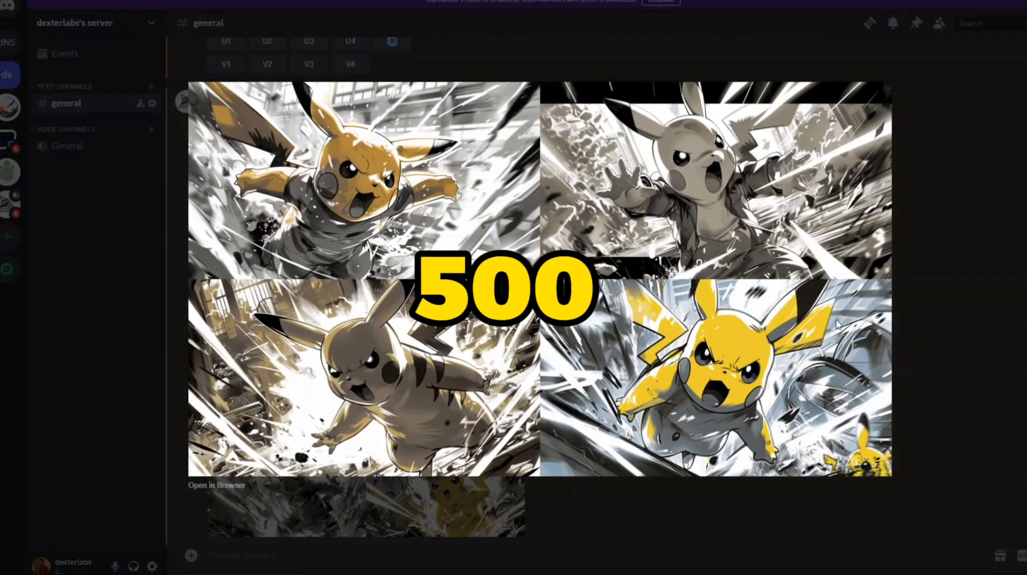
{"action": "left_click", "coordinate": [950, 352]}
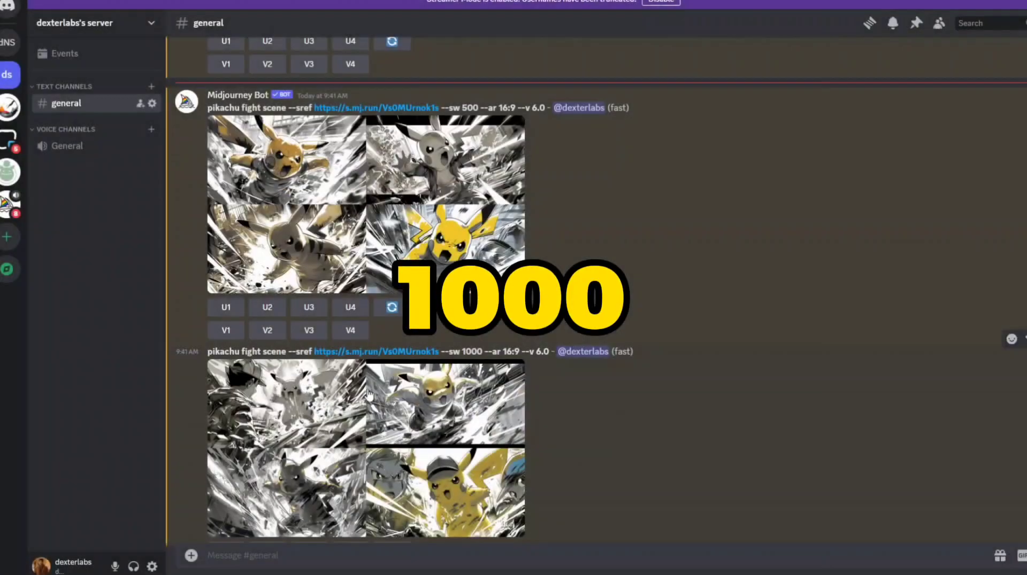
{"action": "left_click", "coordinate": [447, 467]}
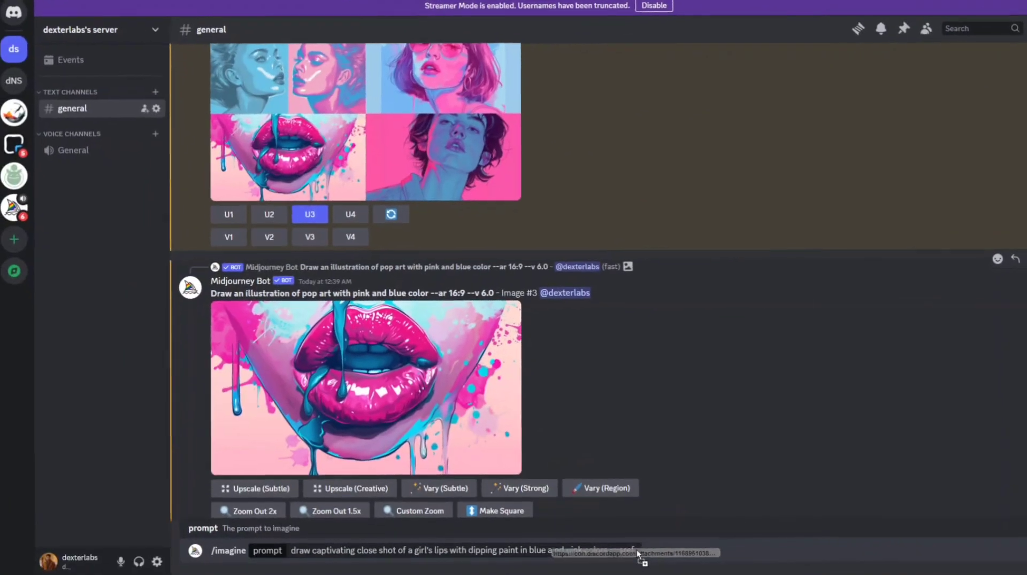
Submit the lips painting prompt with the pop-art image as --sref and view its grid
{"action": "key", "text": "ctrl+v"}
{"action": "key", "text": "Return"}
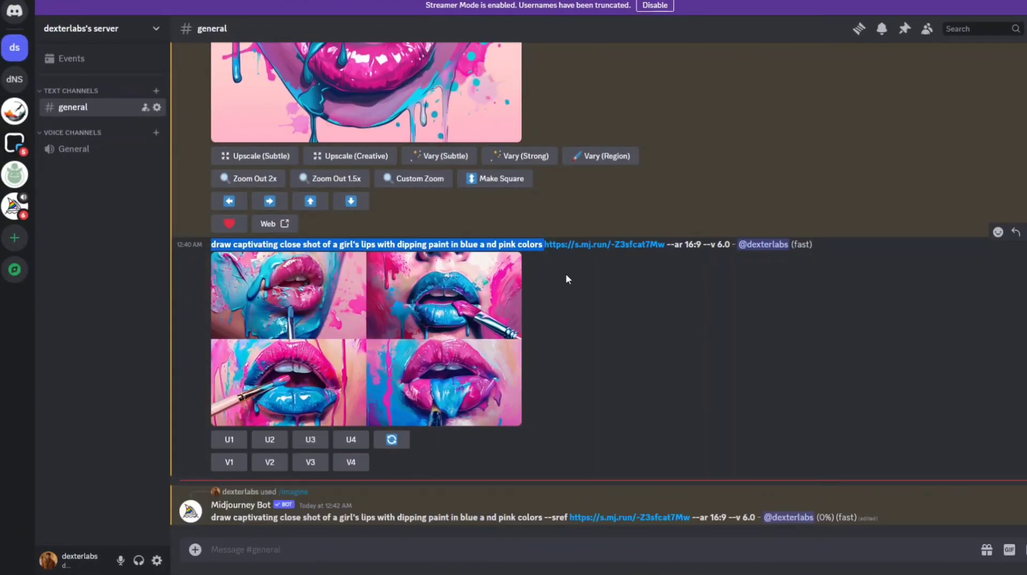
{"action": "left_click", "coordinate": [404, 315]}
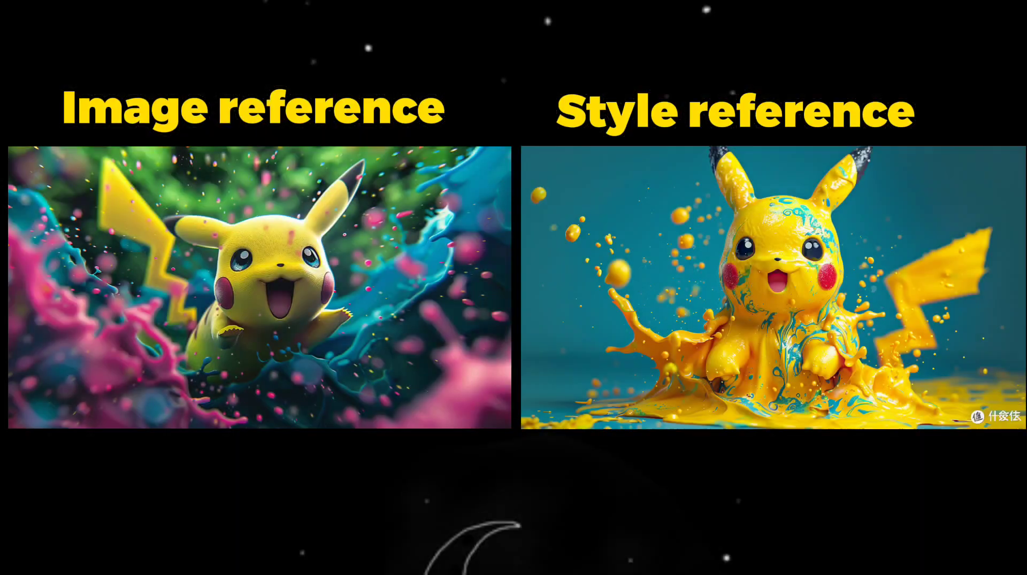